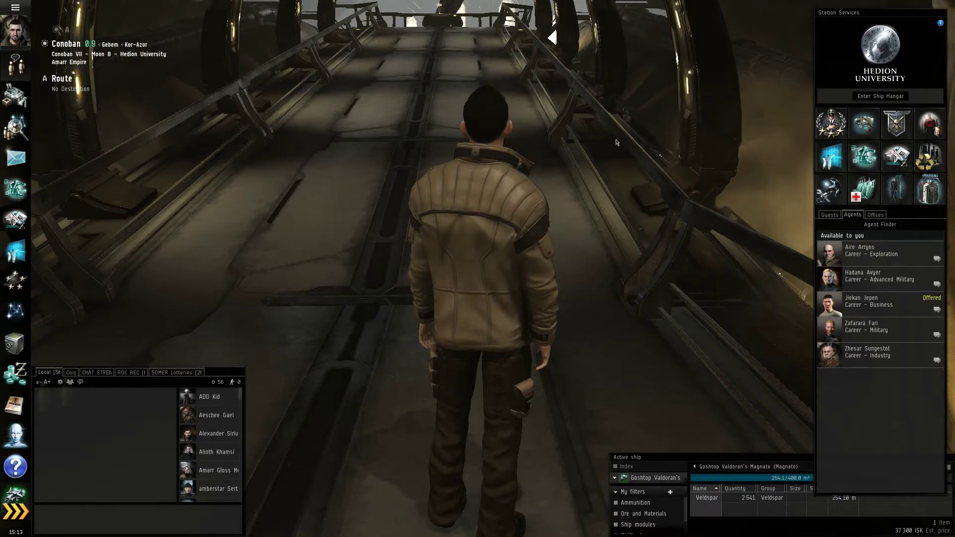
Walk the character down the station corridor up to the railing.
key(w)
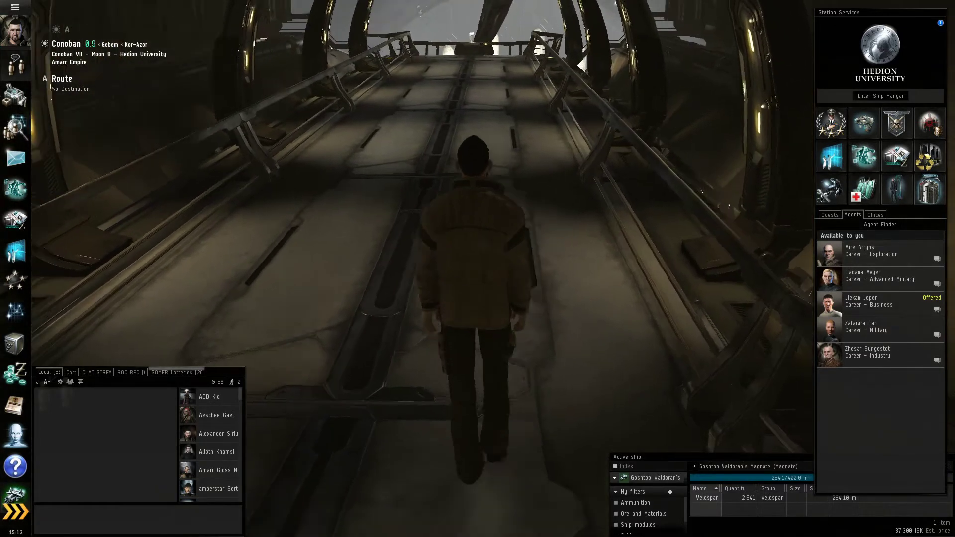
key(w)
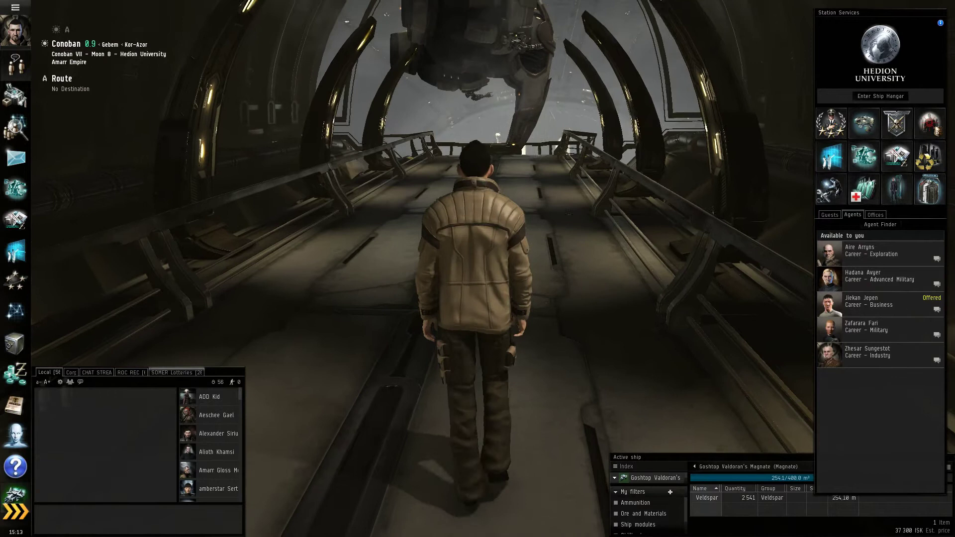
key(w)
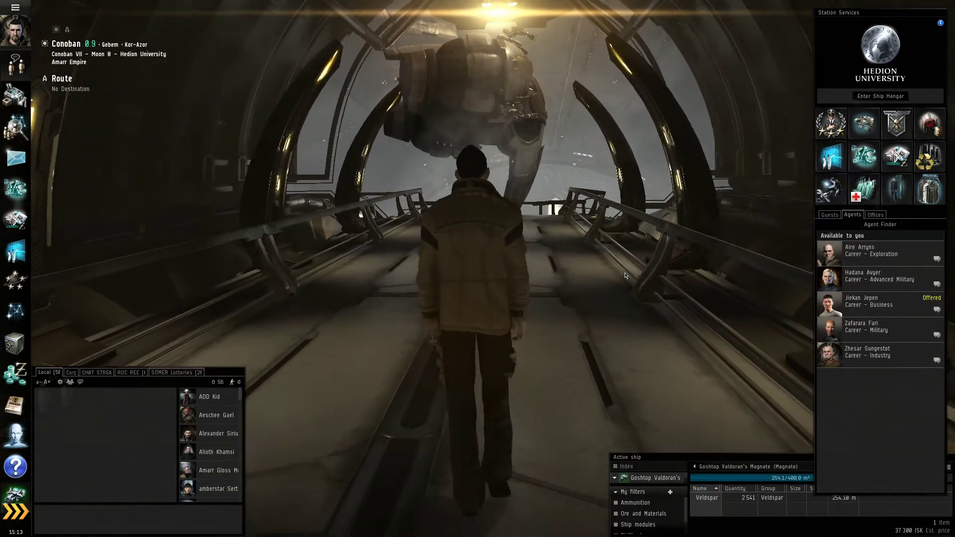
key(w)
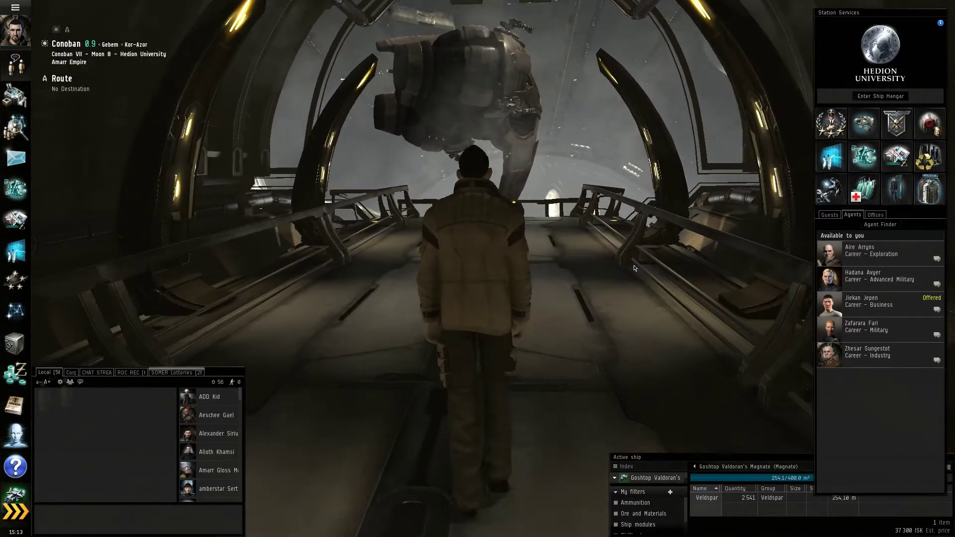
key(w)
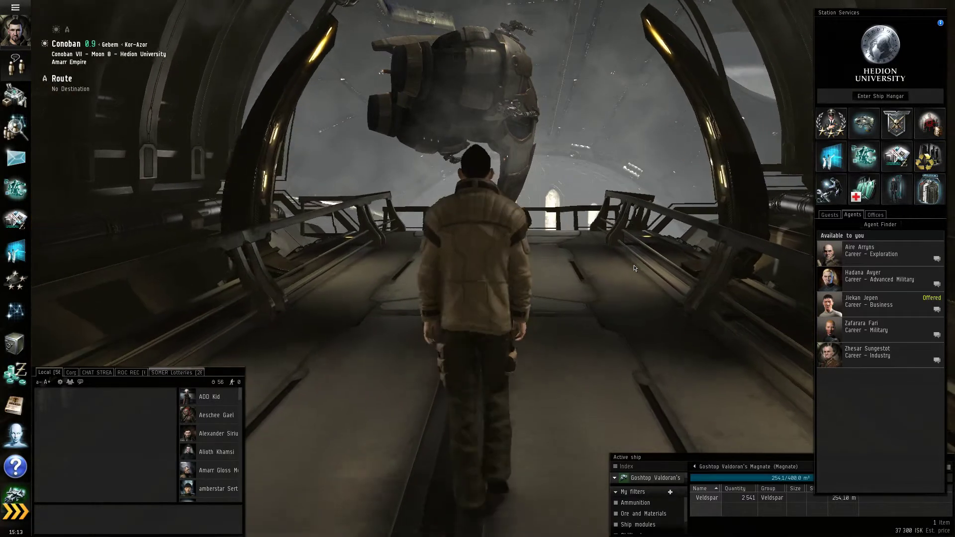
key(w)
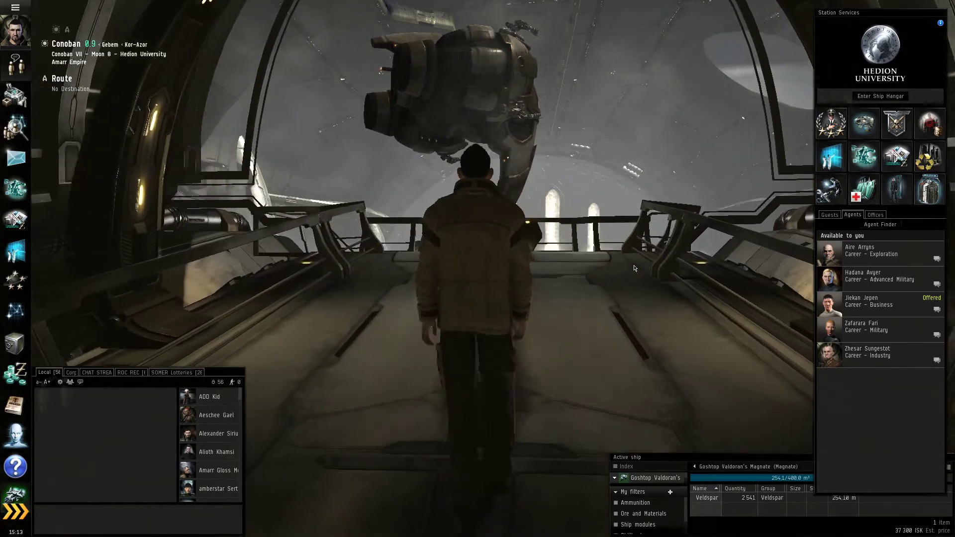
key(w)
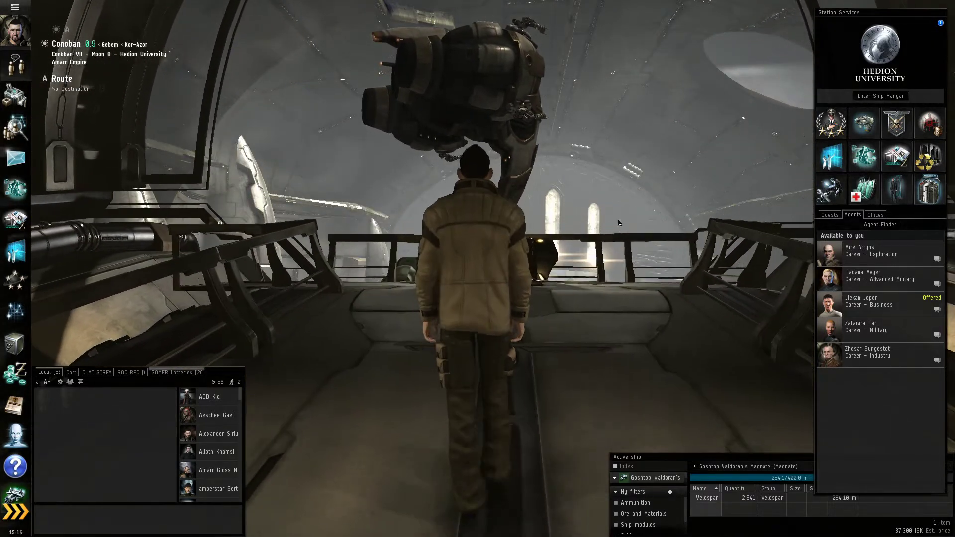
key(w)
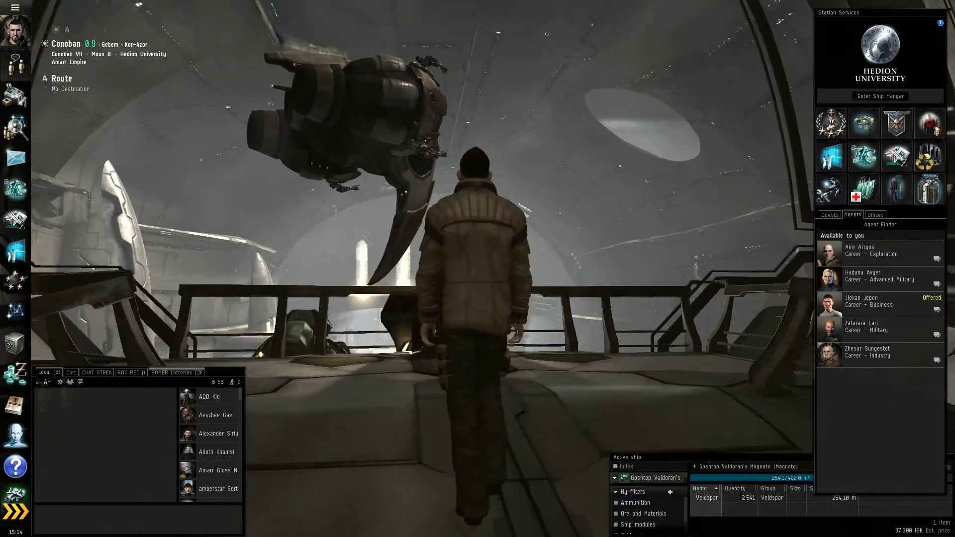
Turn along the railing and orbit the view to bring the docked Magnate into sight.
key(d)
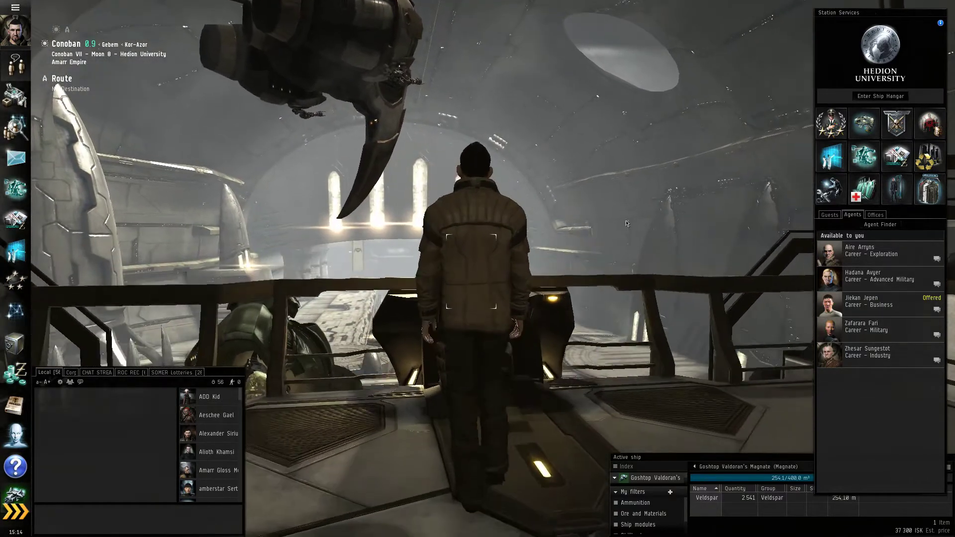
key(a)
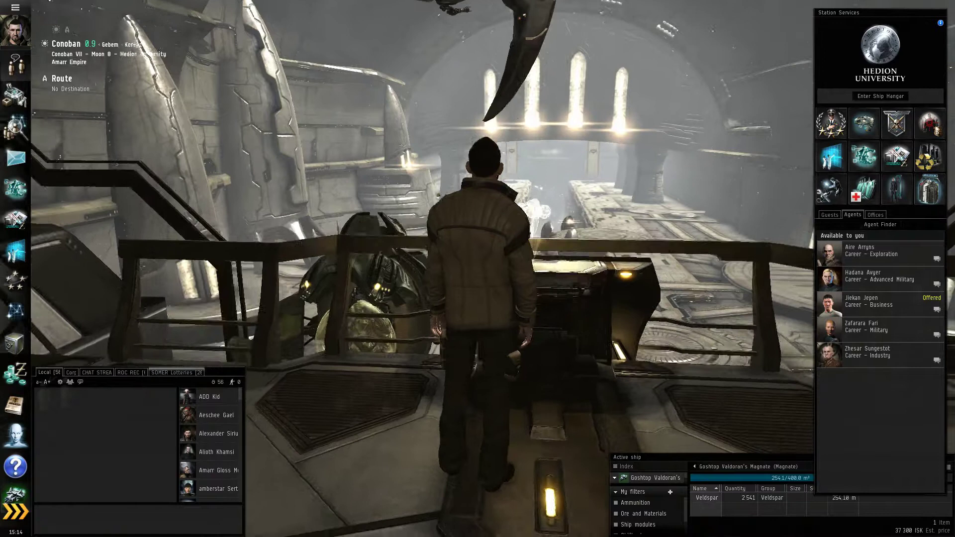
key(a)
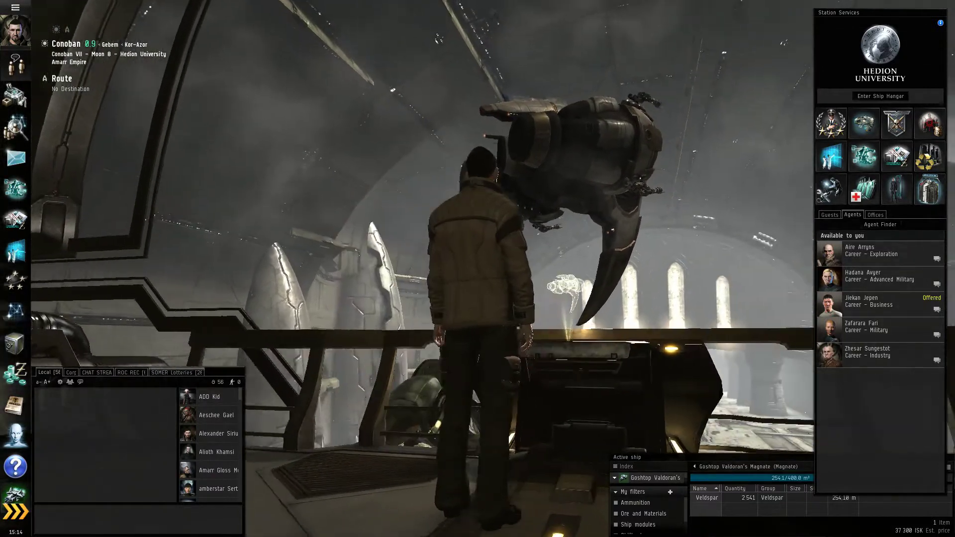
key(d)
key(a)
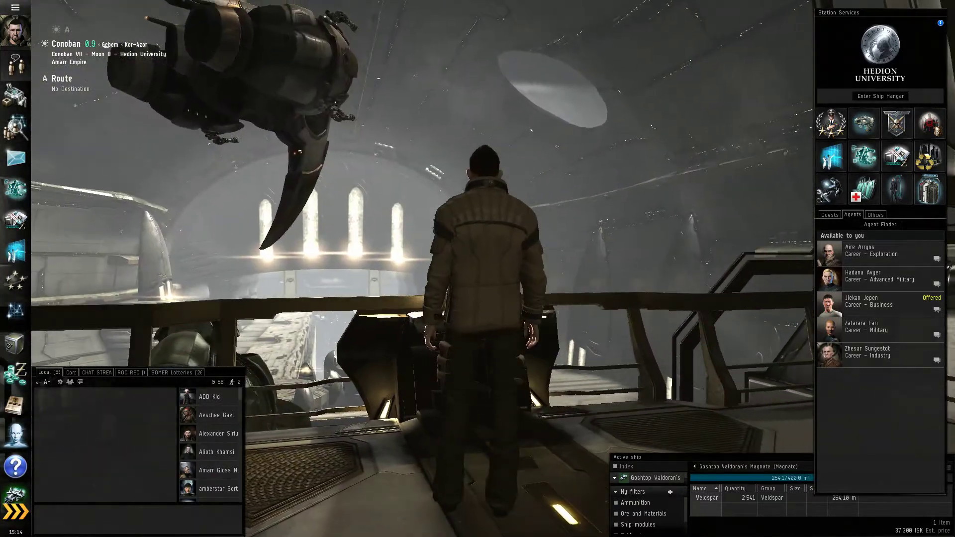
key(a)
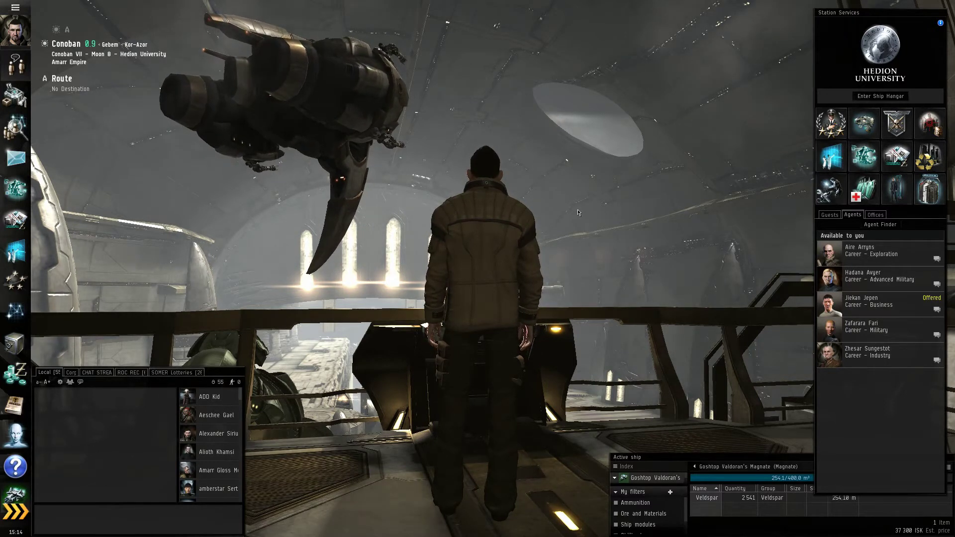
key(a)
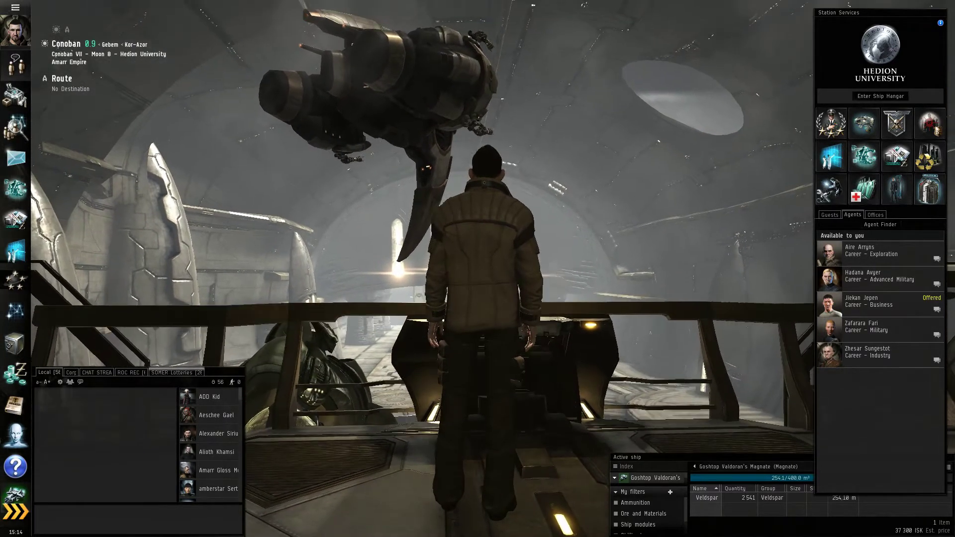
drag(366, 120, 348, 121)
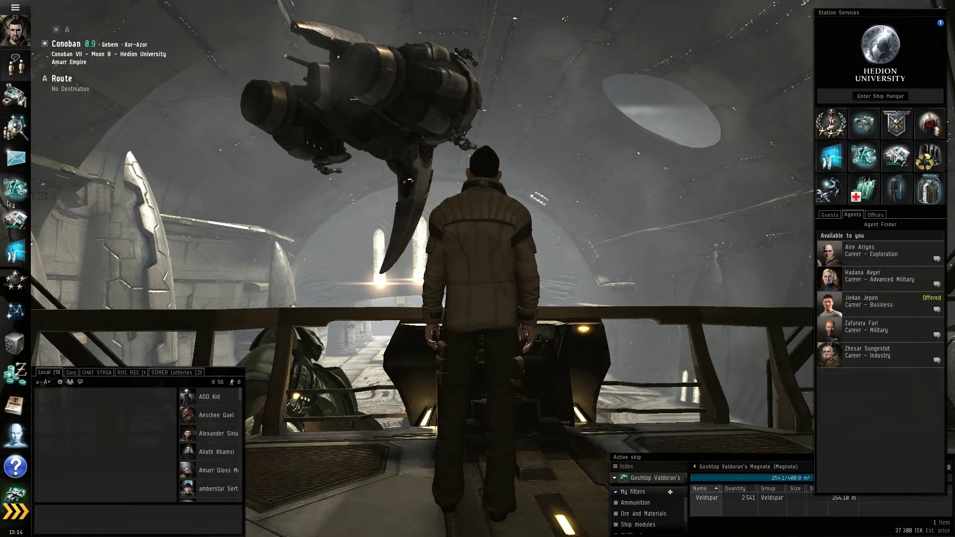
Show the Magnate's fitting overview from the Neocom and rotate its ship model.
click(15, 188)
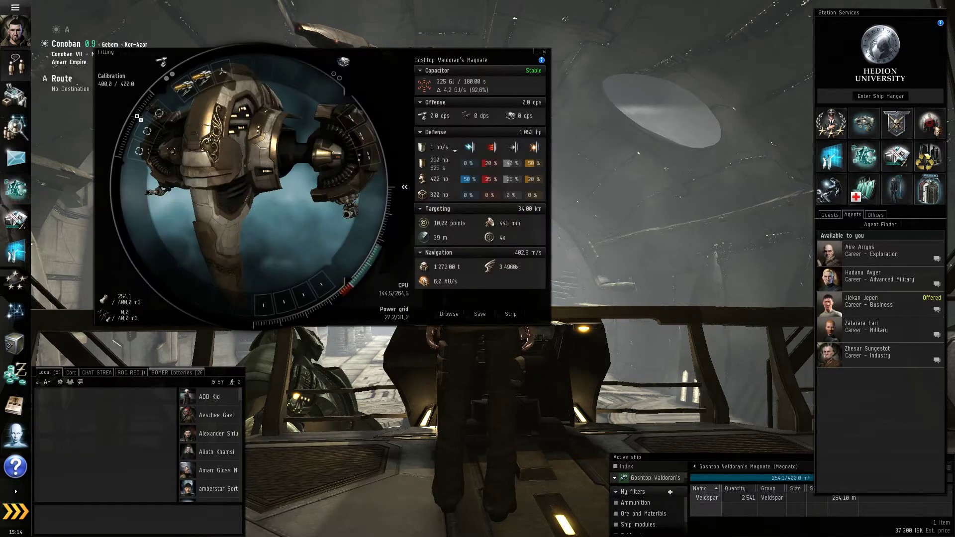
mouse_move(199, 103)
mouse_down()
mouse_move(249, 190)
mouse_move(258, 171)
mouse_up()
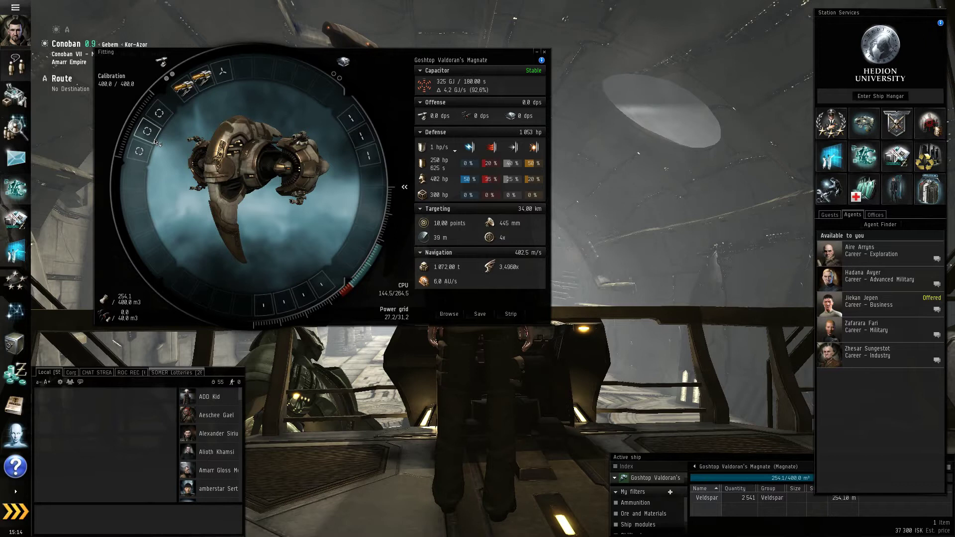
click(16, 218)
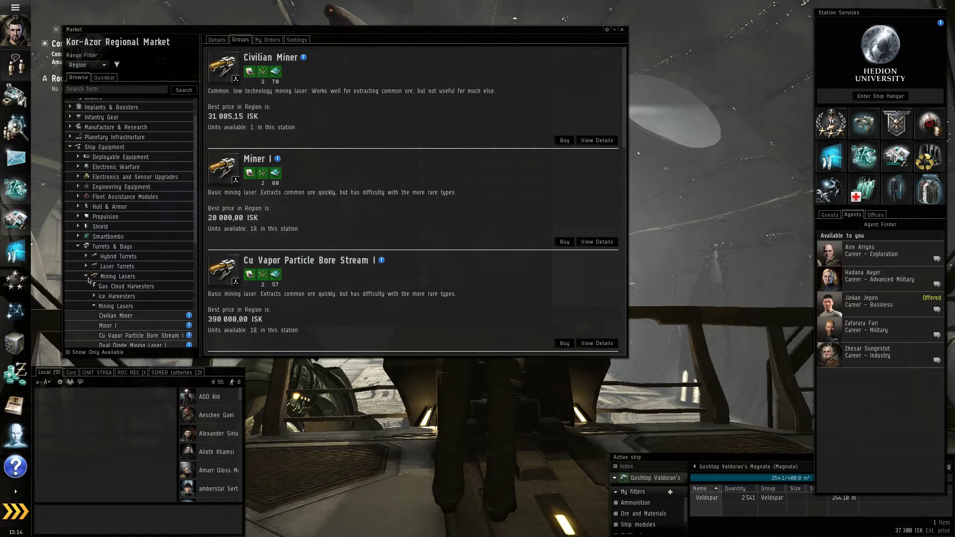
scroll(150, 277, down, 2)
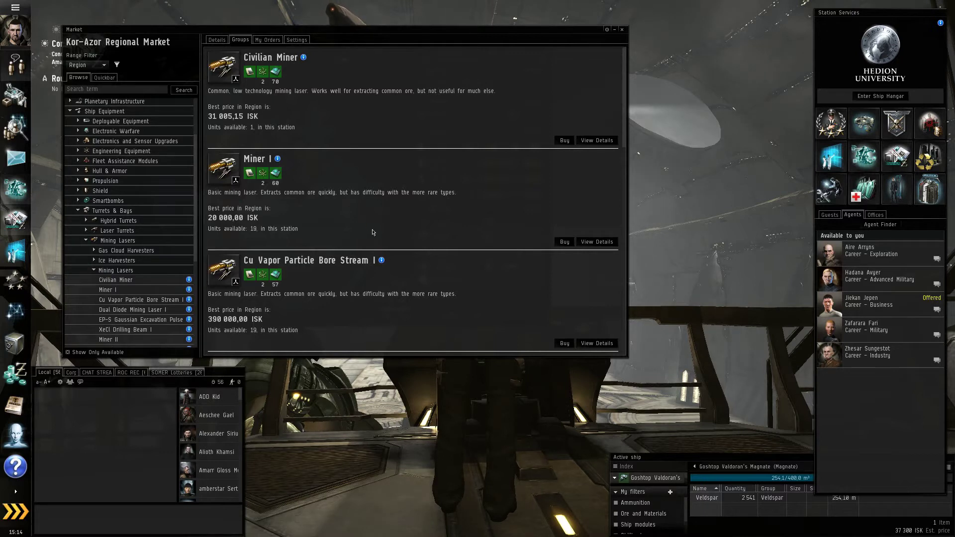
scroll(368, 173, down, 1)
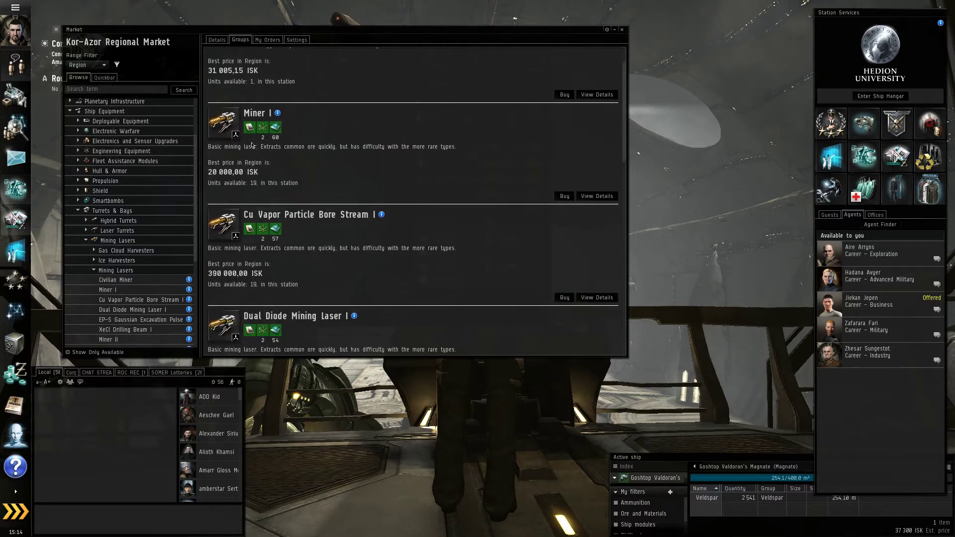
scroll(252, 145, up, 1)
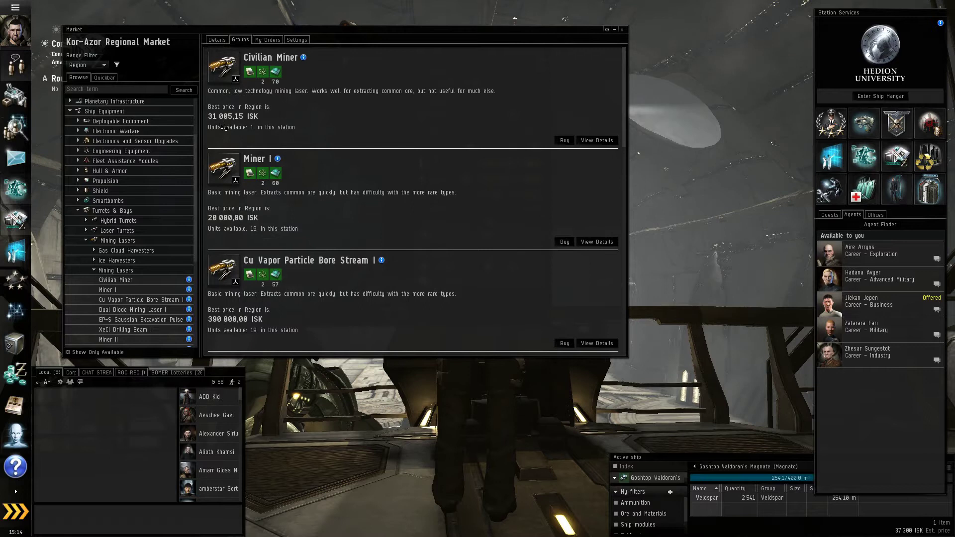
scroll(212, 229, down, 1)
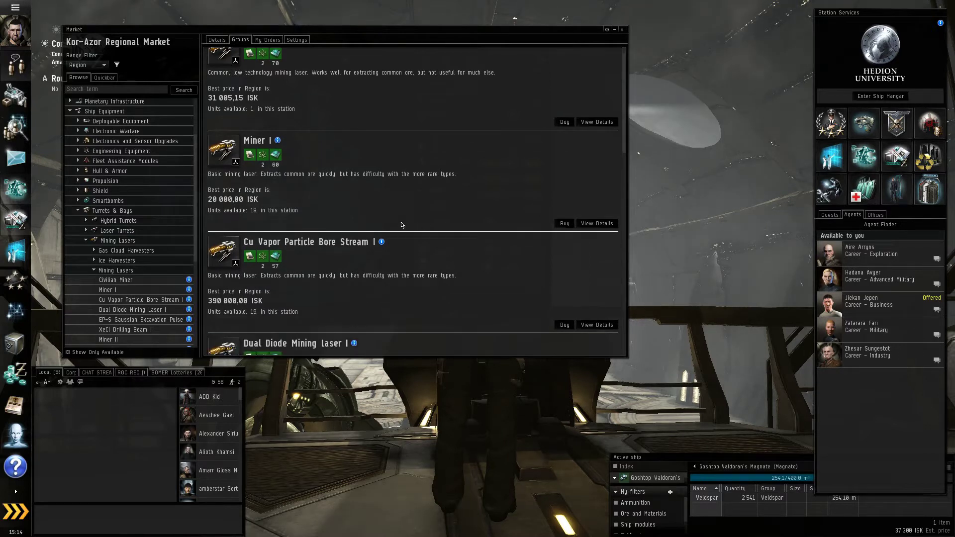
scroll(225, 186, down, 1)
scroll(233, 140, down, 1)
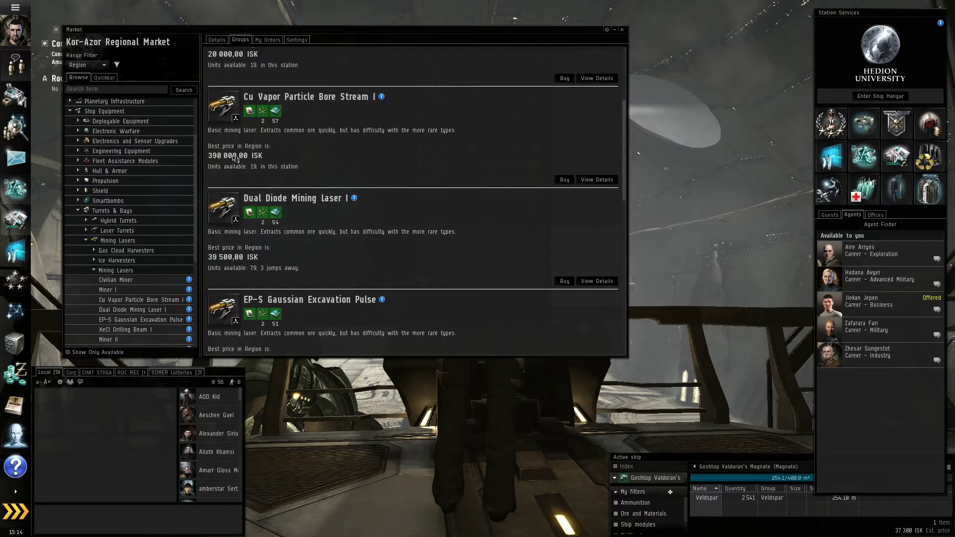
scroll(297, 162, down, 1)
scroll(298, 163, down, 1)
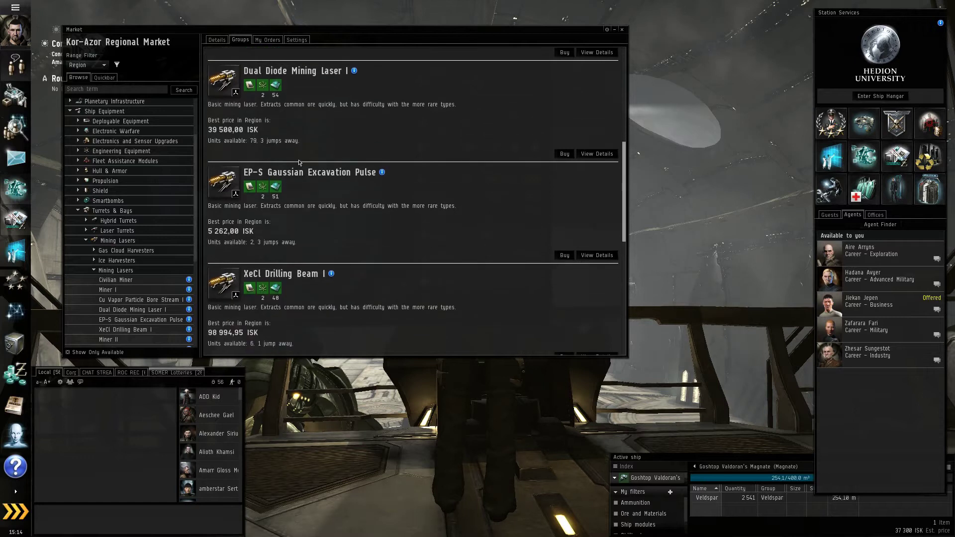
scroll(297, 163, down, 1)
scroll(297, 163, up, 1)
scroll(297, 163, up, 1)
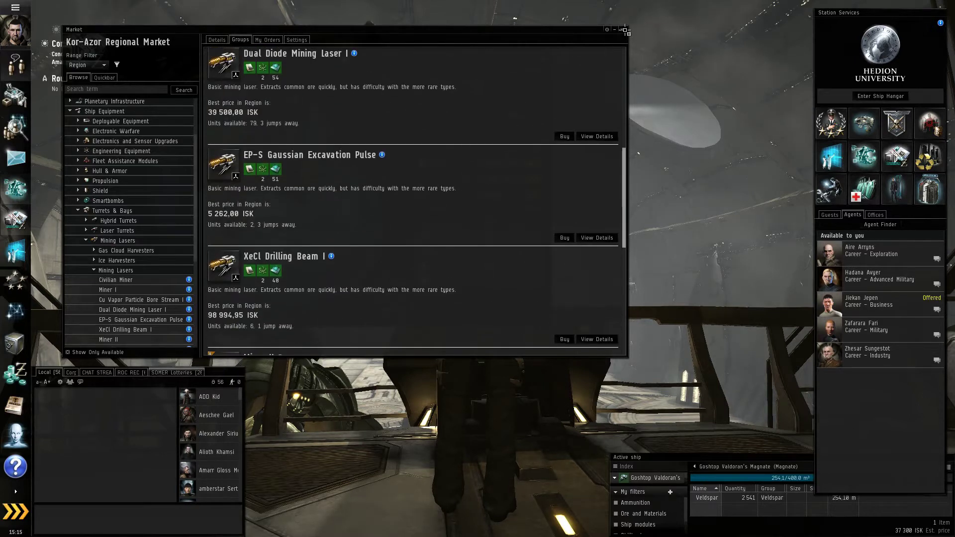
Close the market browser and fitting overview, reopen the fitting overview, then close it again.
click(624, 33)
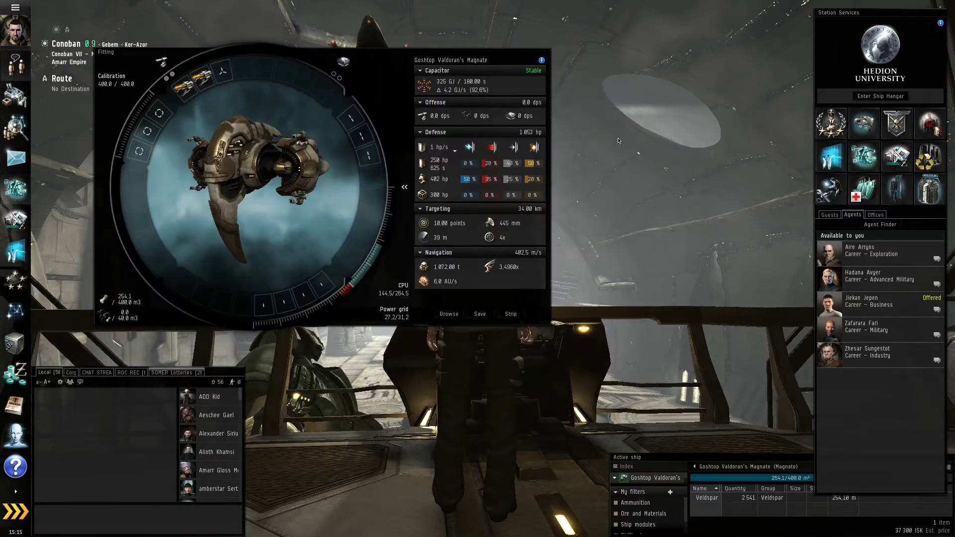
click(544, 55)
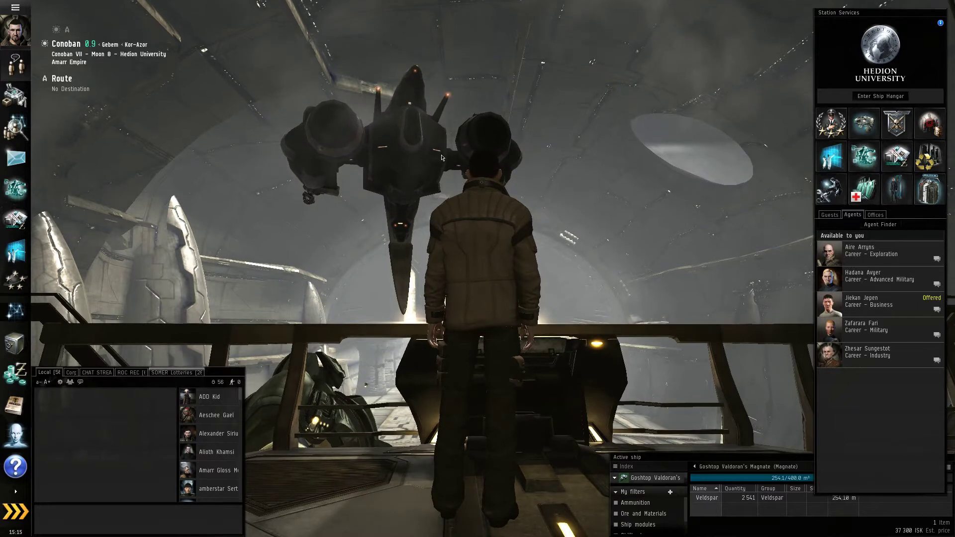
click(15, 188)
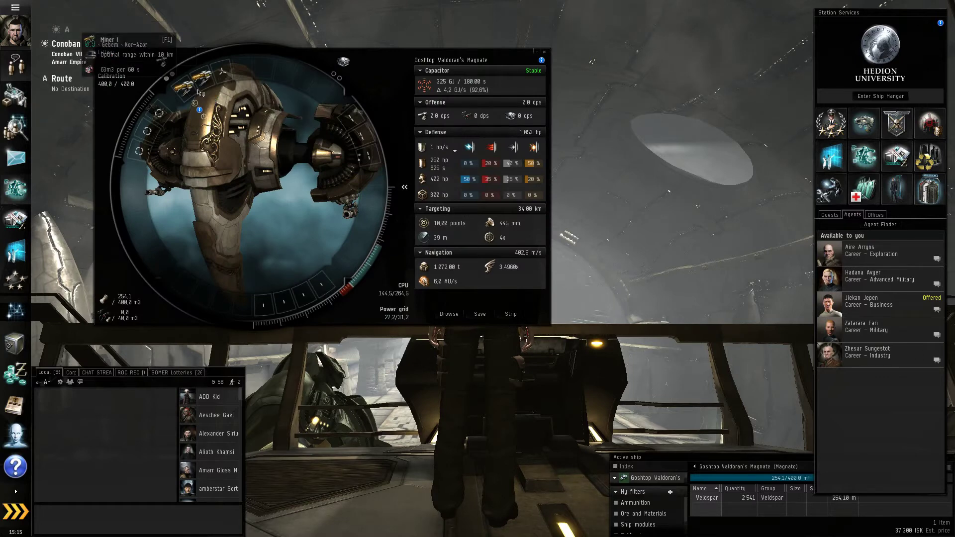
click(553, 46)
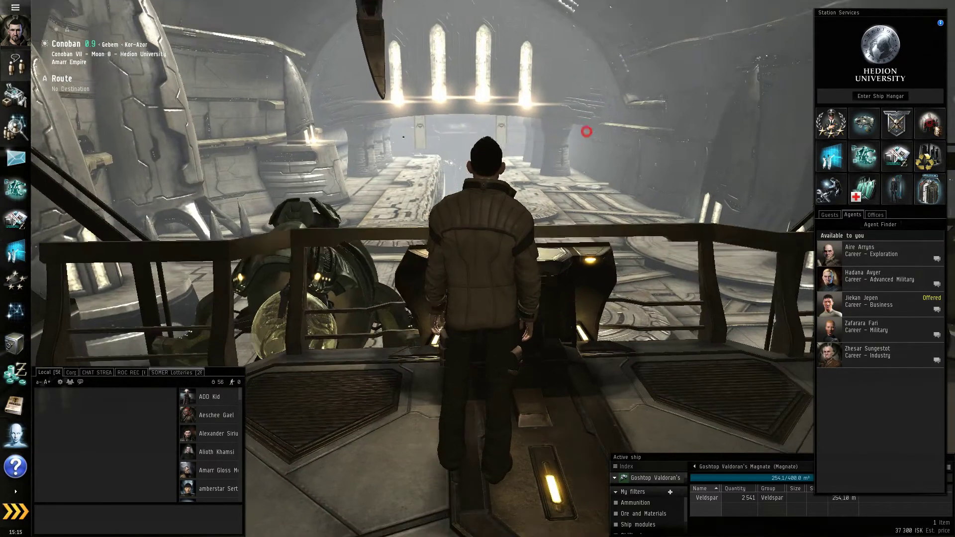
Make the Covetor the active ship via the hangar ship list, then tilt the camera toward it.
drag(588, 127, 585, 209)
click(585, 209)
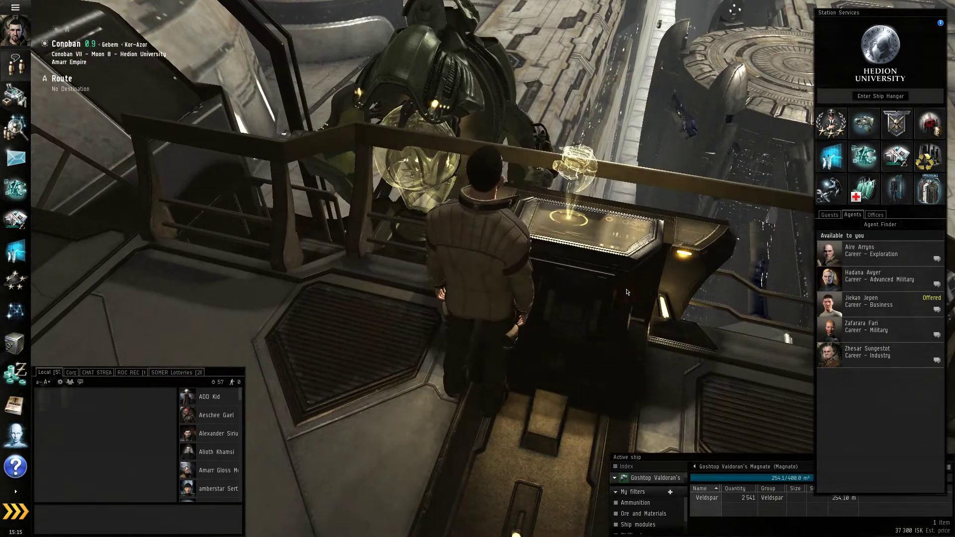
right_click(589, 147)
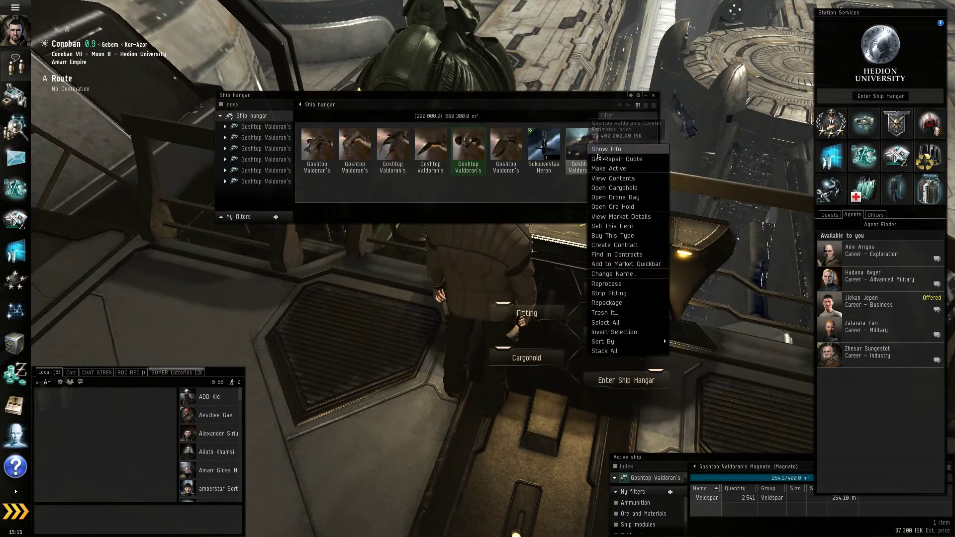
click(603, 170)
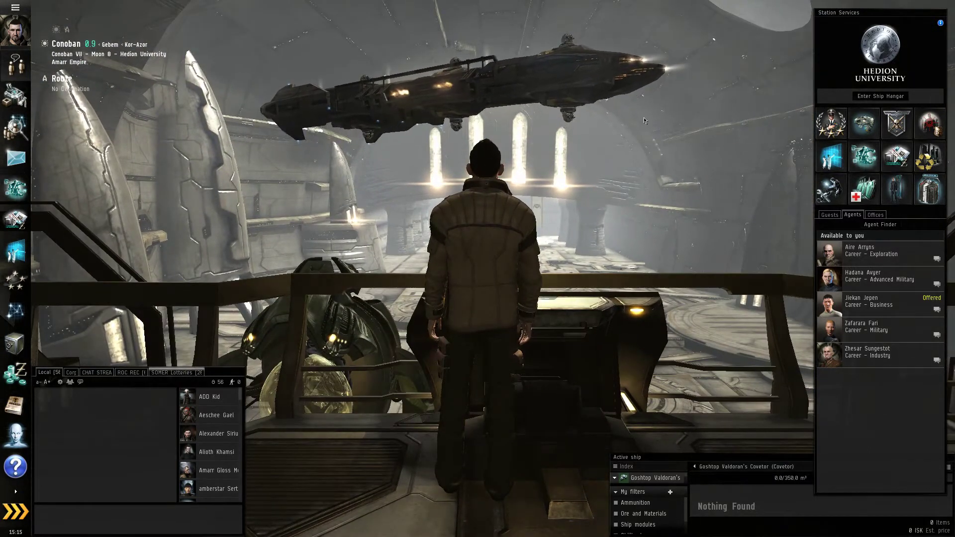
drag(645, 121, 673, 157)
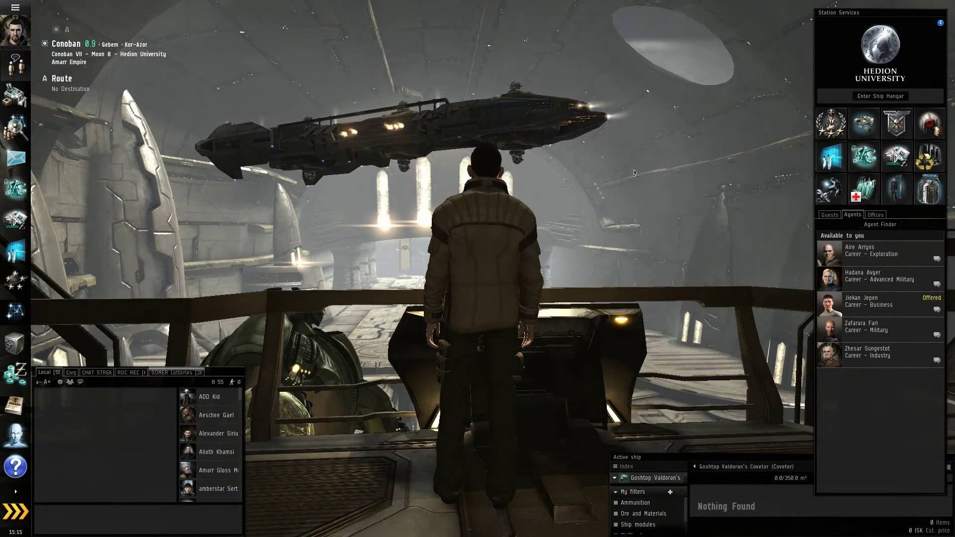
Show the Covetor's fitting overview, move it to screen centre and spin the ship model.
click(16, 188)
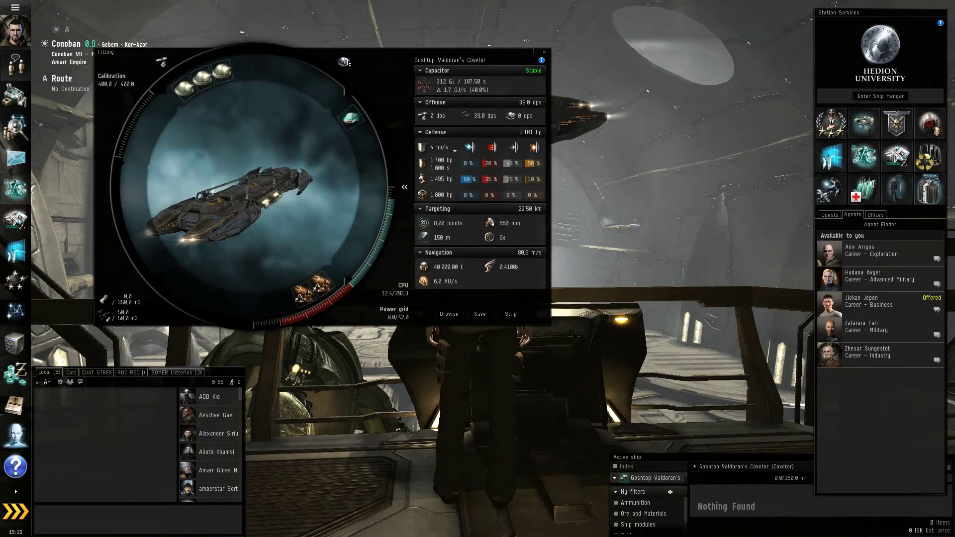
drag(359, 153, 443, 163)
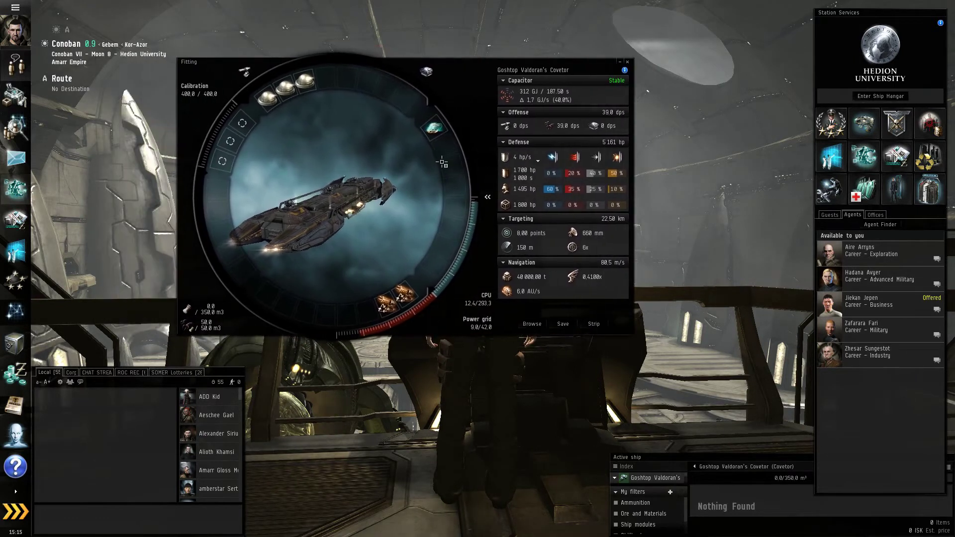
drag(355, 164, 357, 165)
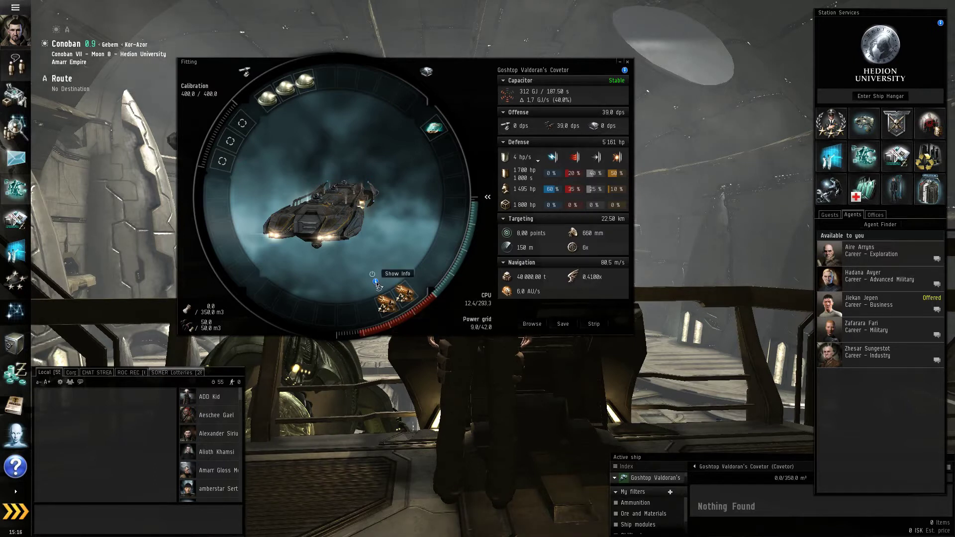
Review the Mining Laser Upgrade module's description and attributes, then close its info window.
click(375, 281)
click(462, 219)
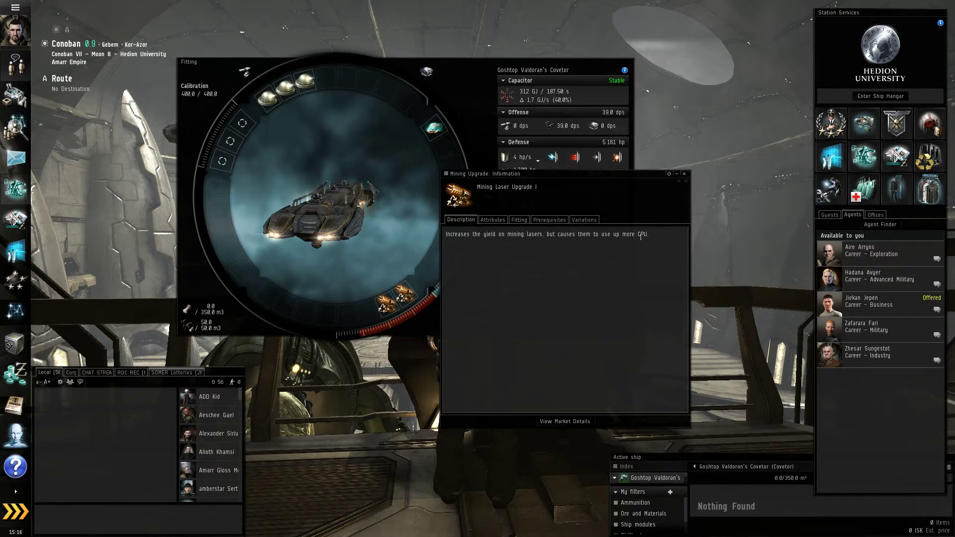
click(493, 221)
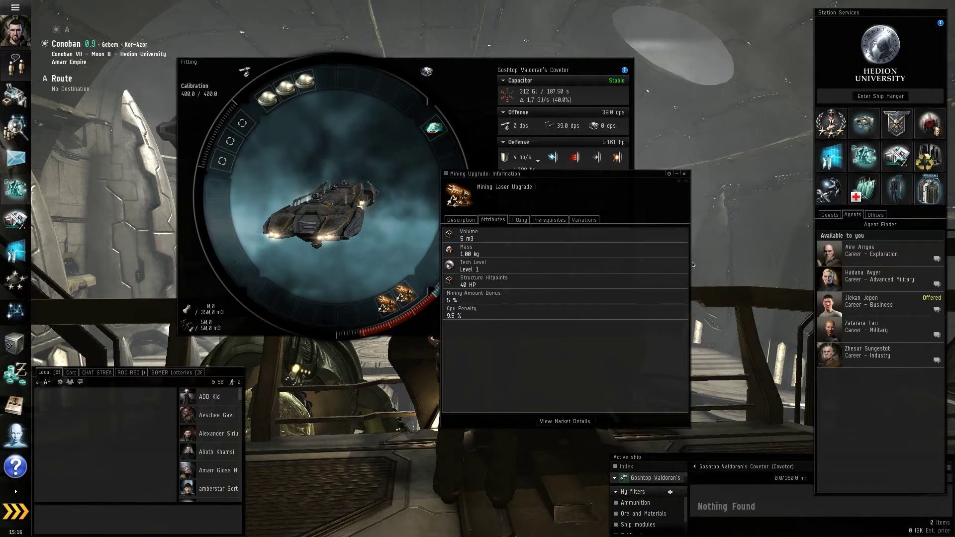
click(686, 176)
mouse_move(433, 129)
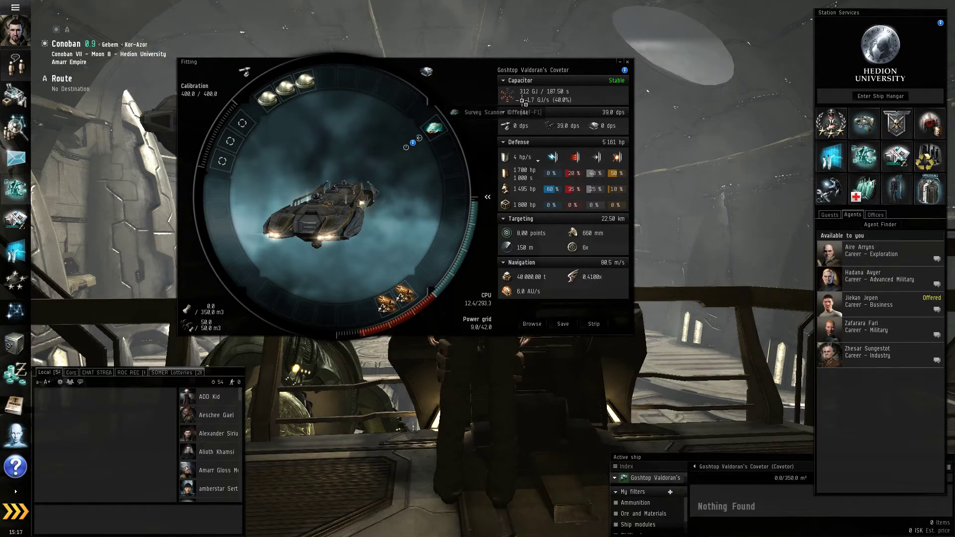
Close the fitting overview, undock the Covetor, and bring up the in-space navigation menu.
click(629, 64)
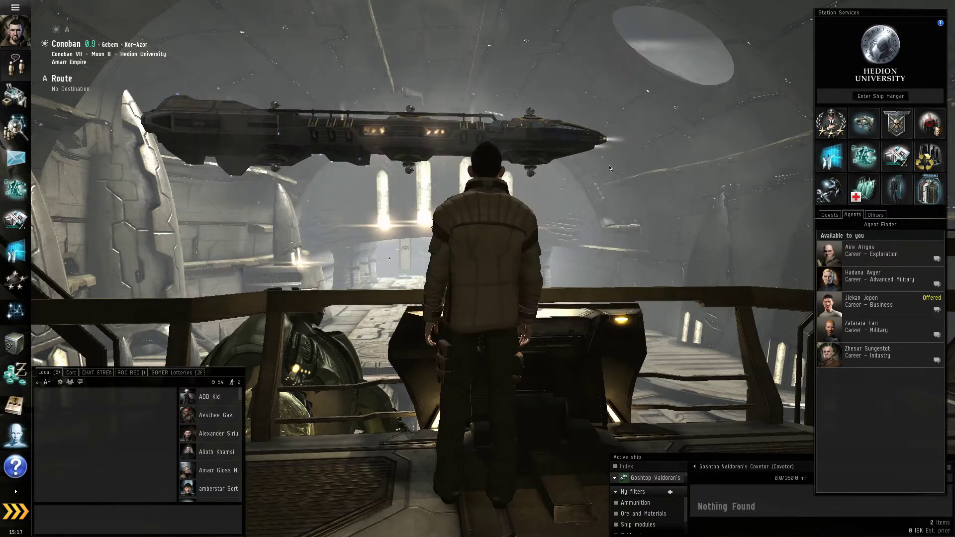
click(14, 514)
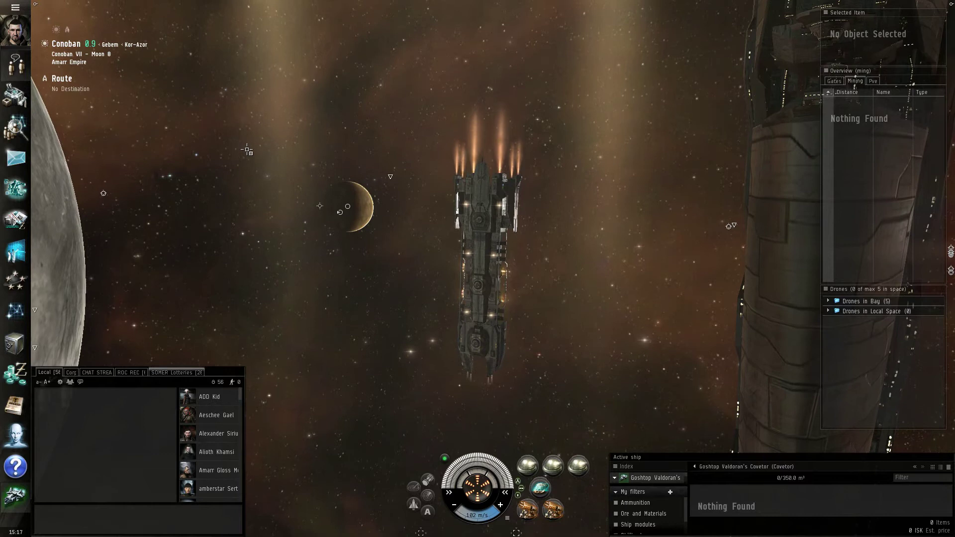
right_click(222, 149)
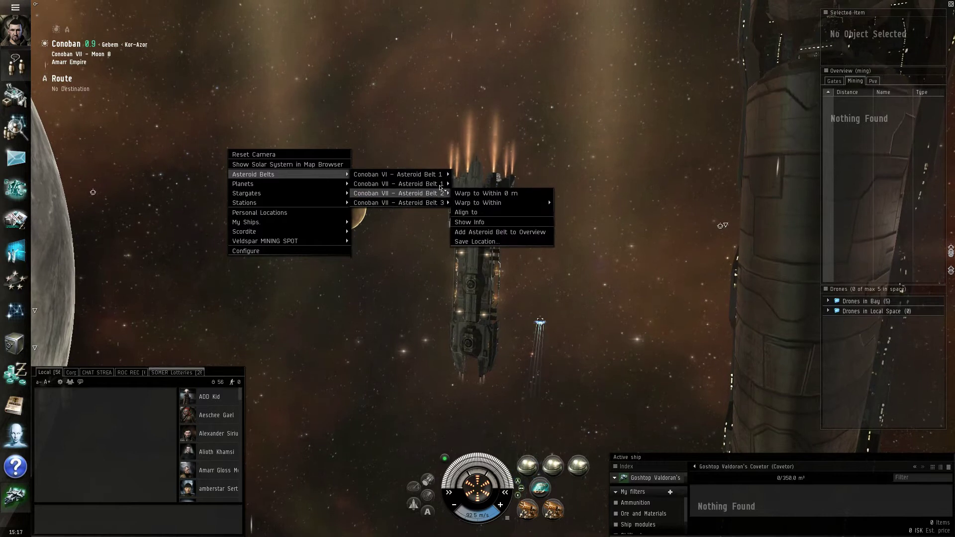
mouse_move(288, 232)
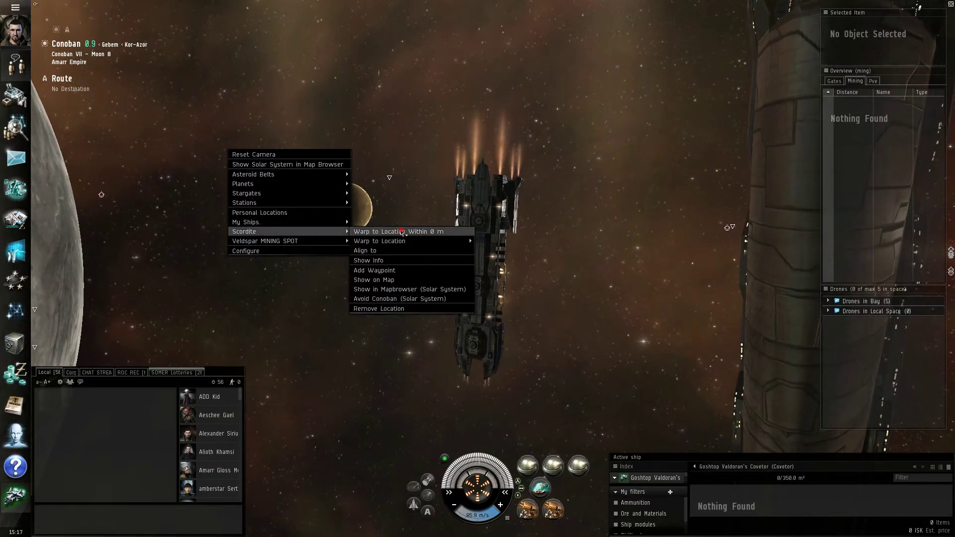
Warp to the Scordite bookmark within 0 m, orbiting the camera until arrival at Asteroid Belt 1.
click(404, 231)
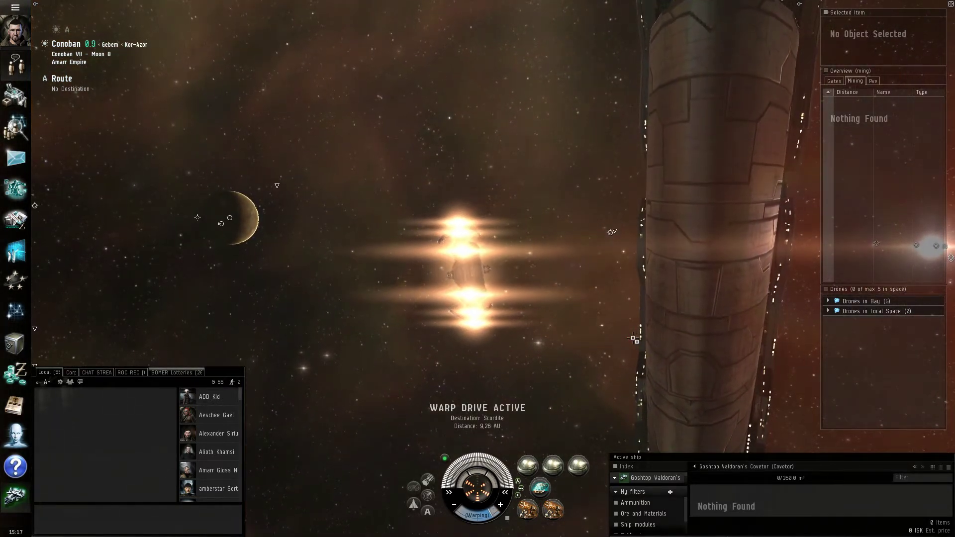
drag(623, 315, 570, 259)
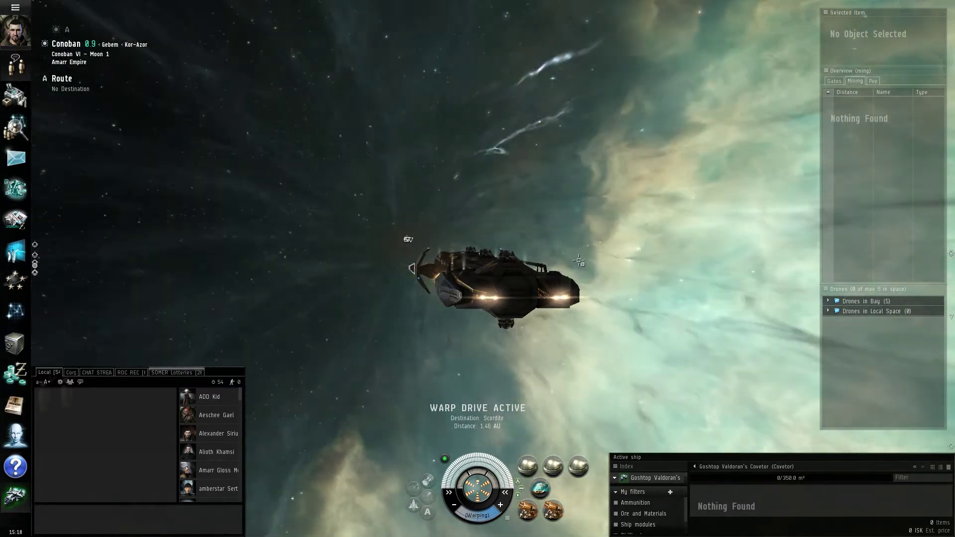
mouse_move(558, 234)
mouse_down()
mouse_move(629, 252)
mouse_move(662, 242)
mouse_up()
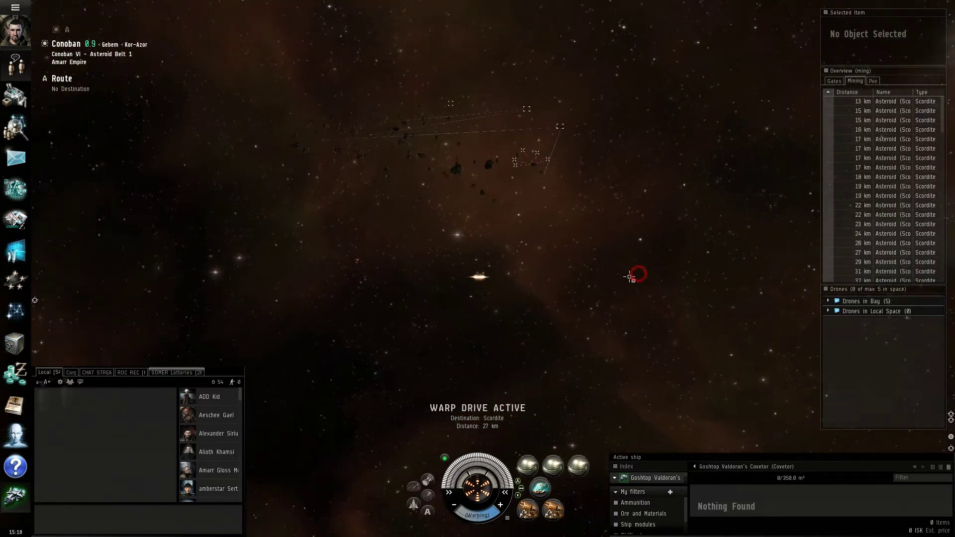
mouse_move(631, 284)
mouse_down()
mouse_move(544, 279)
mouse_move(585, 275)
mouse_up()
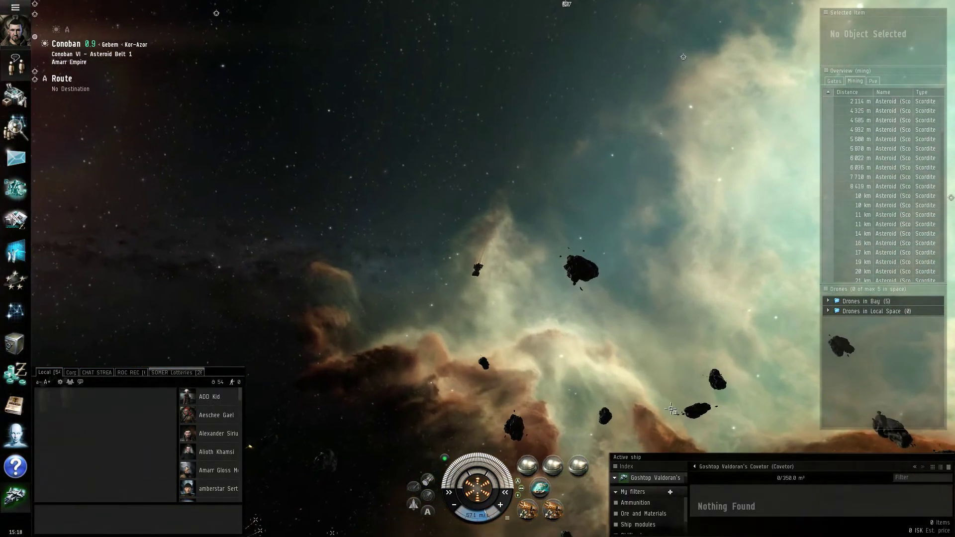
mouse_move(671, 410)
mouse_down()
mouse_move(681, 171)
mouse_move(564, 80)
mouse_up()
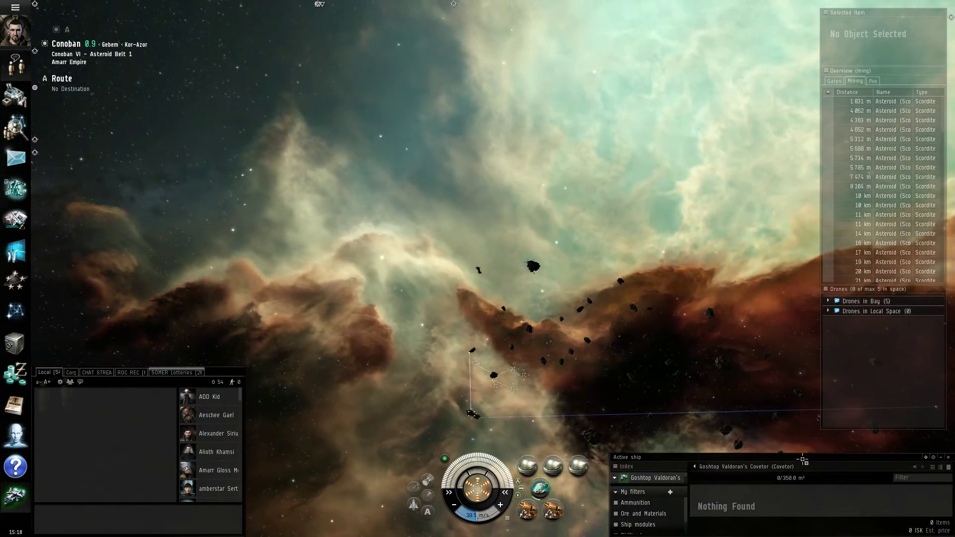
Run a survey scan and toggle the Veldspar, Scordite and Concentrated Veldspar result groups, ending with Veldspar expanded.
double_click(880, 459)
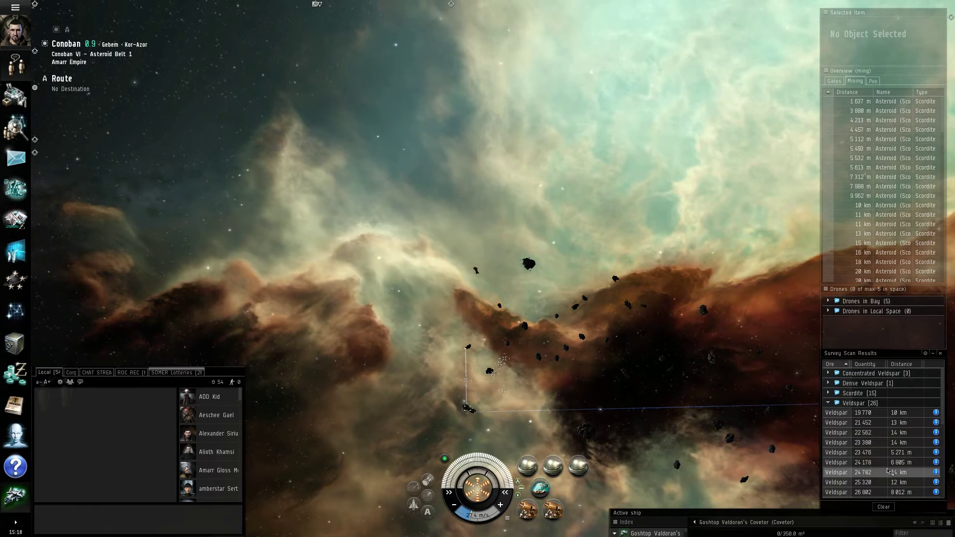
click(865, 404)
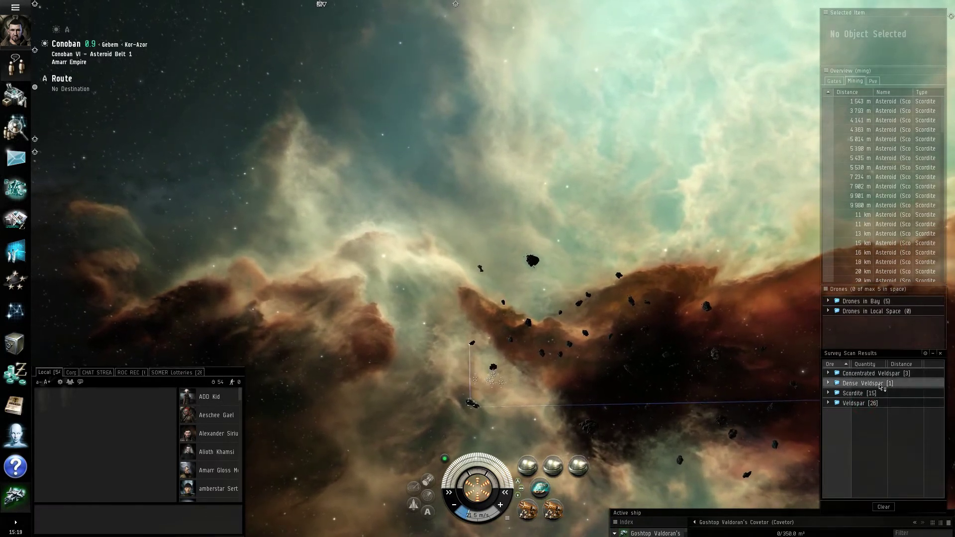
click(853, 393)
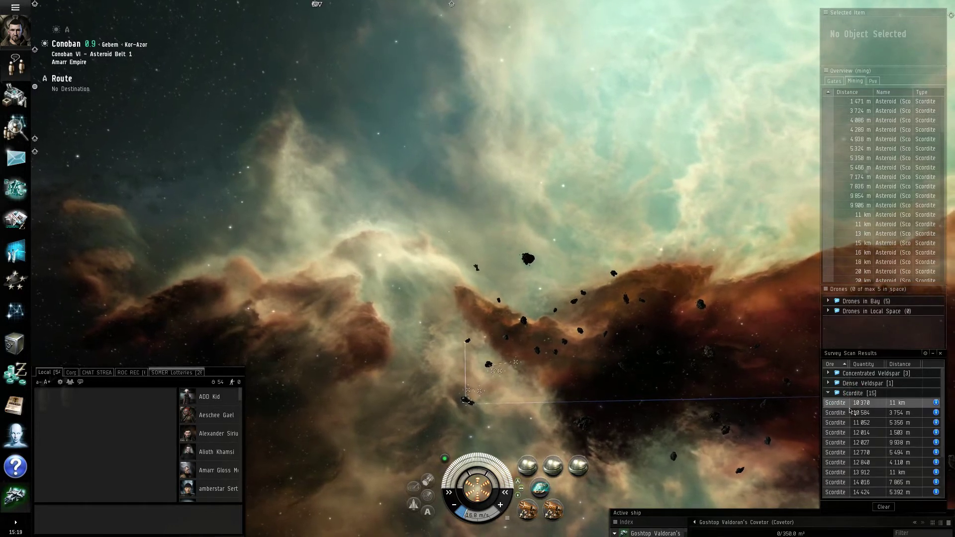
scroll(886, 427, down, 2)
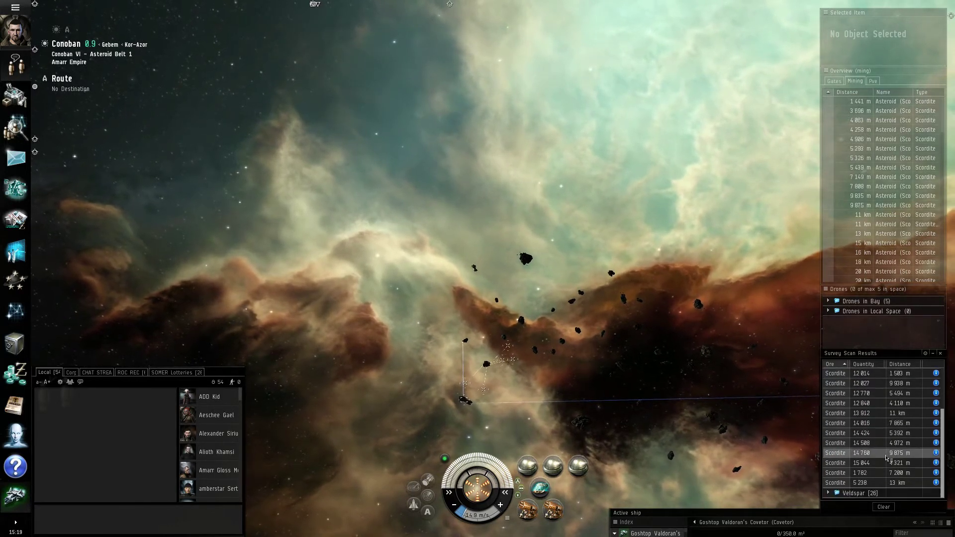
scroll(883, 410, up, 2)
click(879, 393)
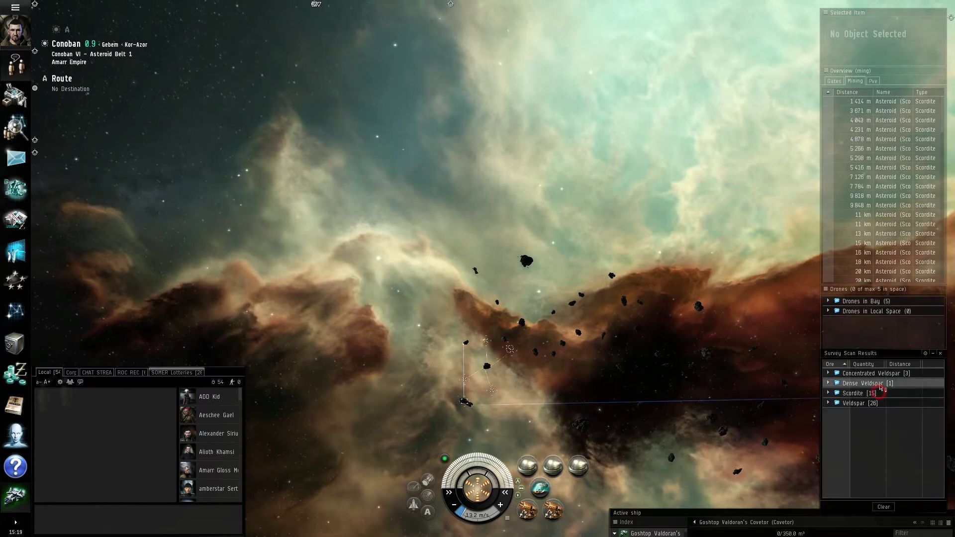
click(887, 374)
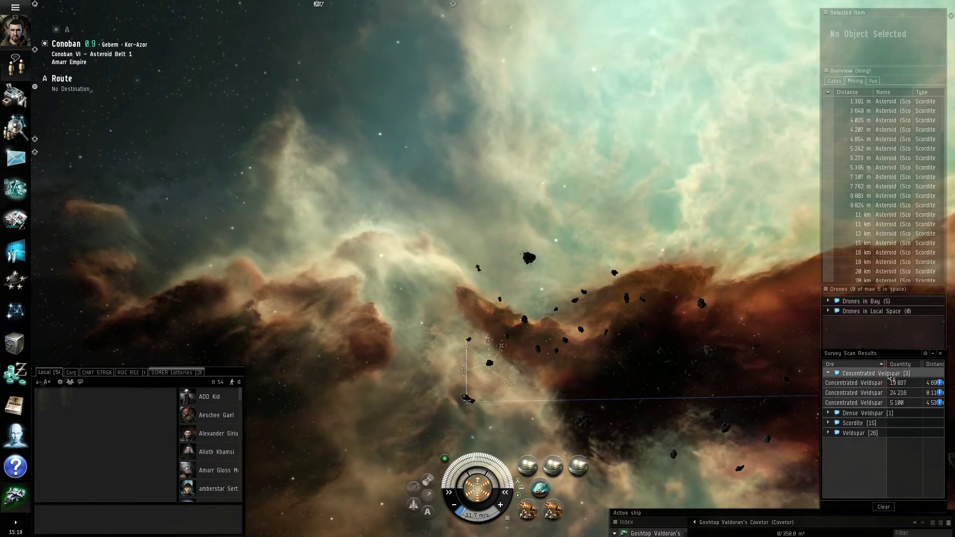
click(919, 374)
click(896, 403)
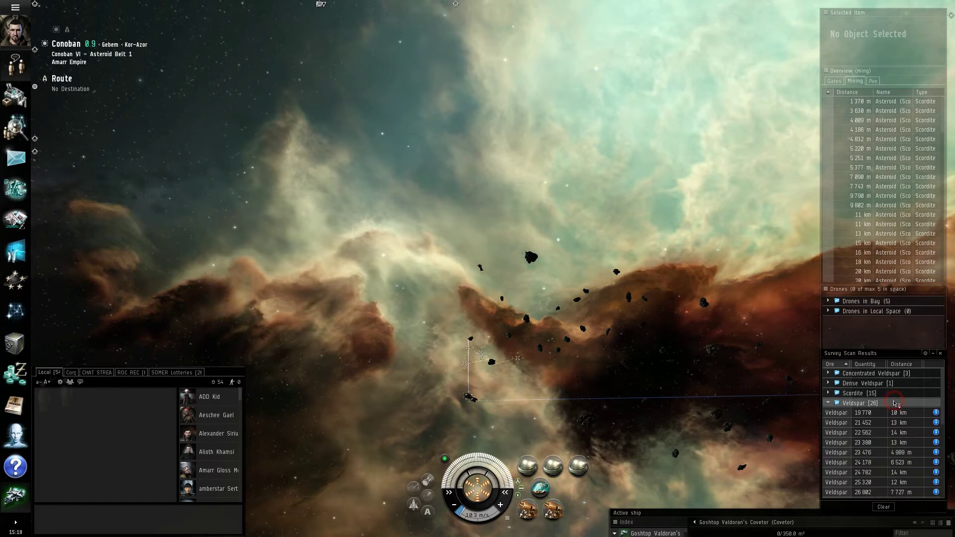
scroll(897, 404, down, 3)
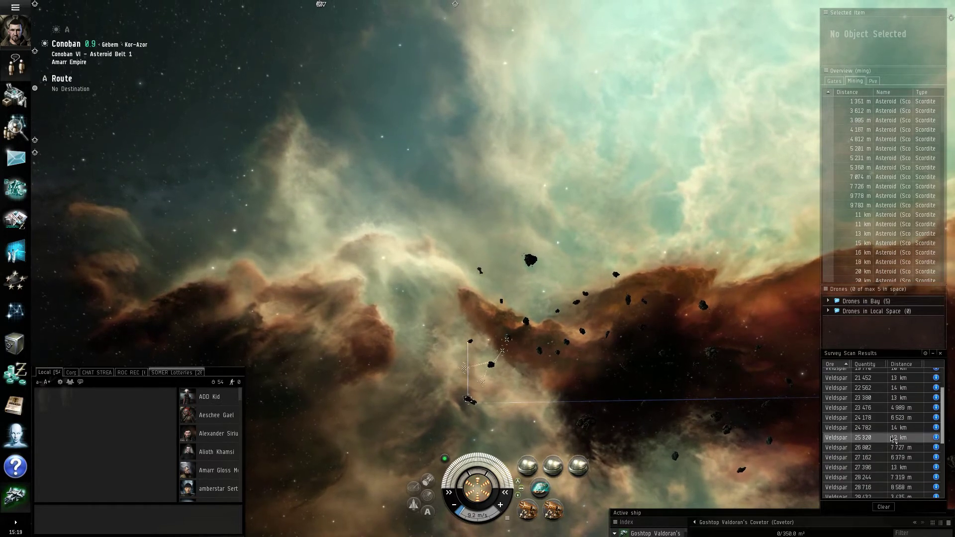
scroll(888, 432, down, 2)
scroll(873, 475, down, 2)
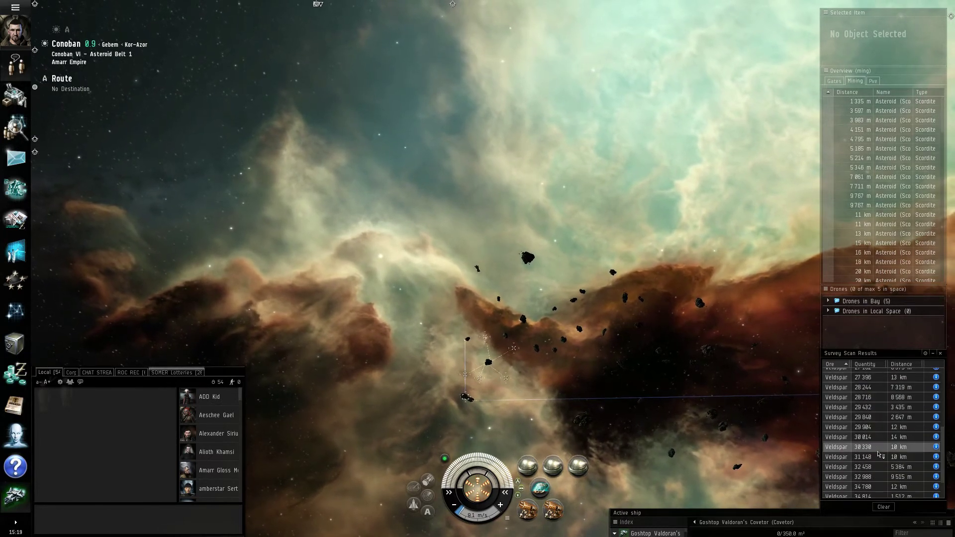
scroll(879, 453, up, 1)
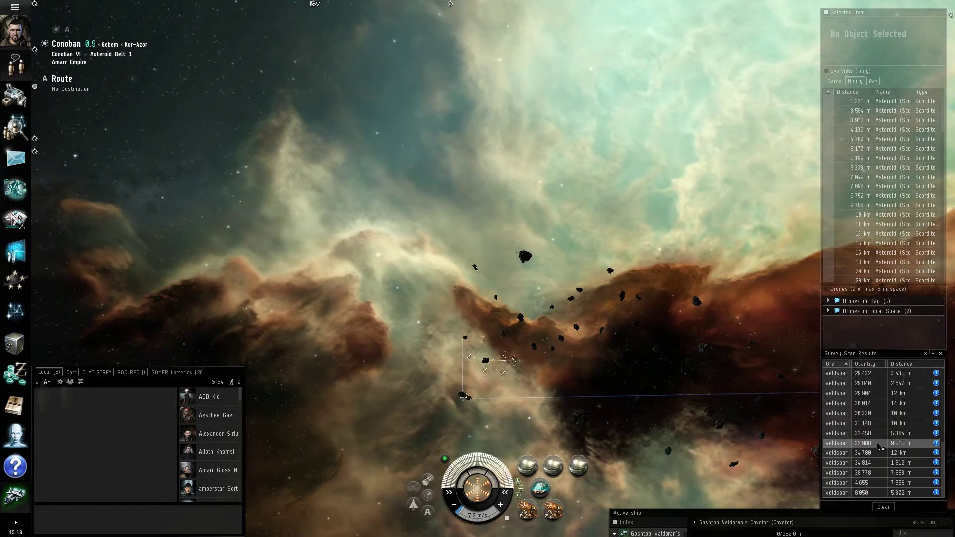
scroll(879, 448, up, 1)
scroll(878, 446, down, 2)
scroll(880, 445, down, 1)
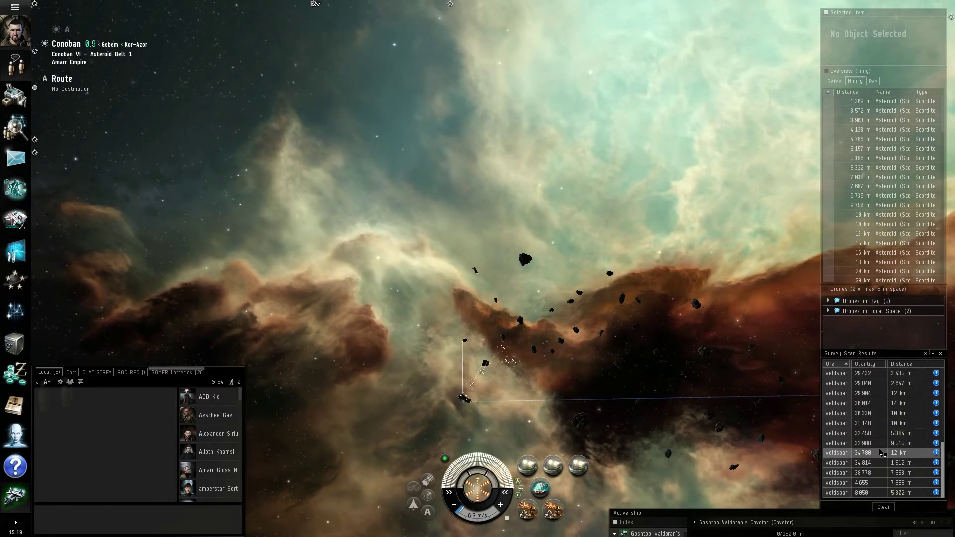
Pick the Veldspar asteroid about 1.5 km away and start the mining lasers on it.
click(854, 476)
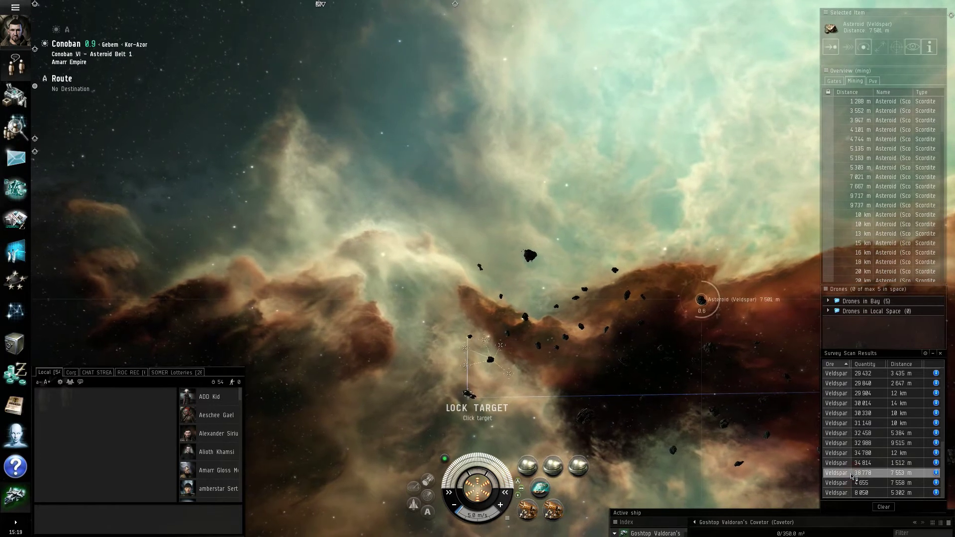
click(881, 464)
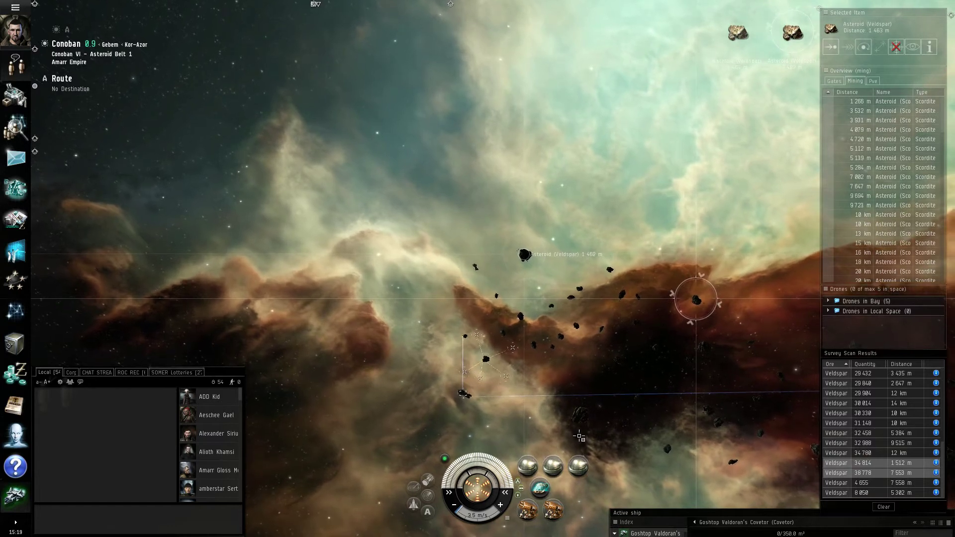
click(527, 466)
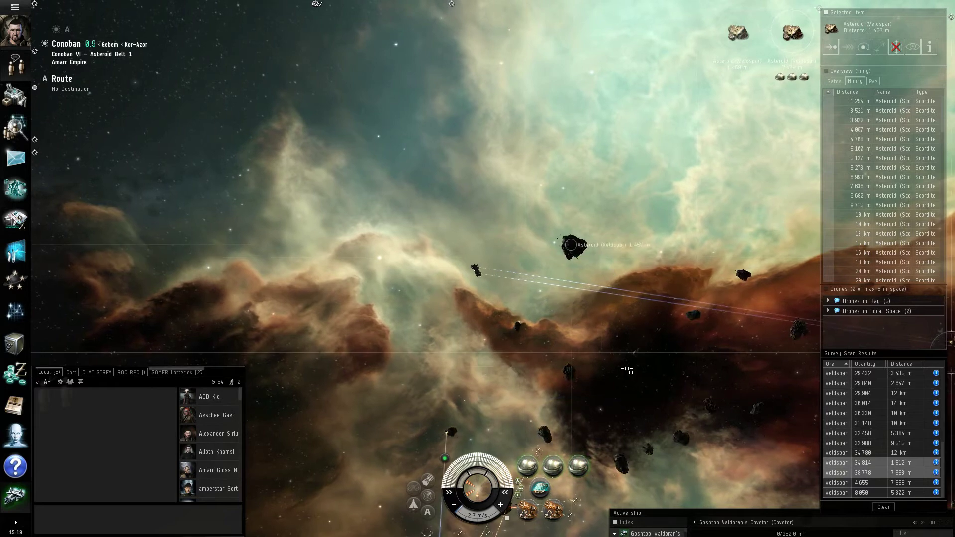
scroll(552, 383, up, 5)
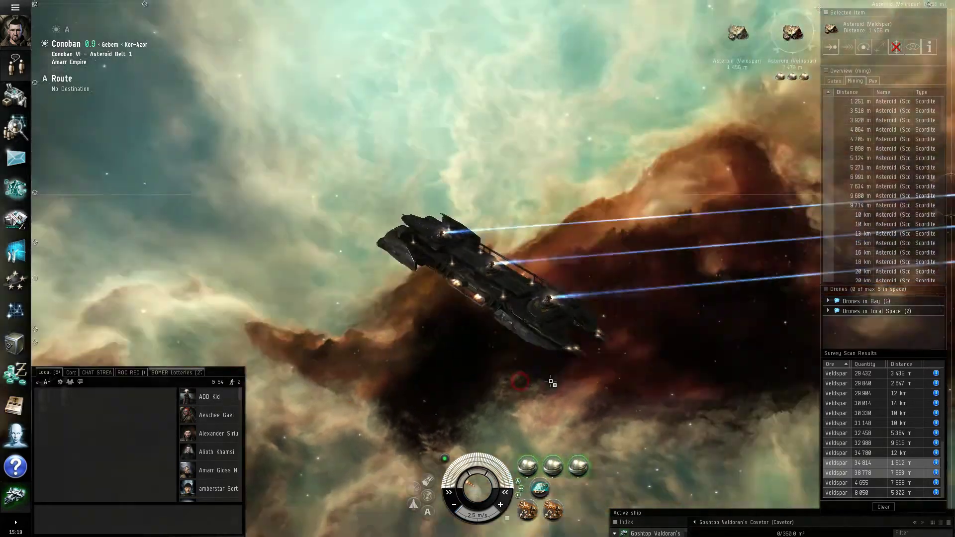
drag(552, 382, 611, 367)
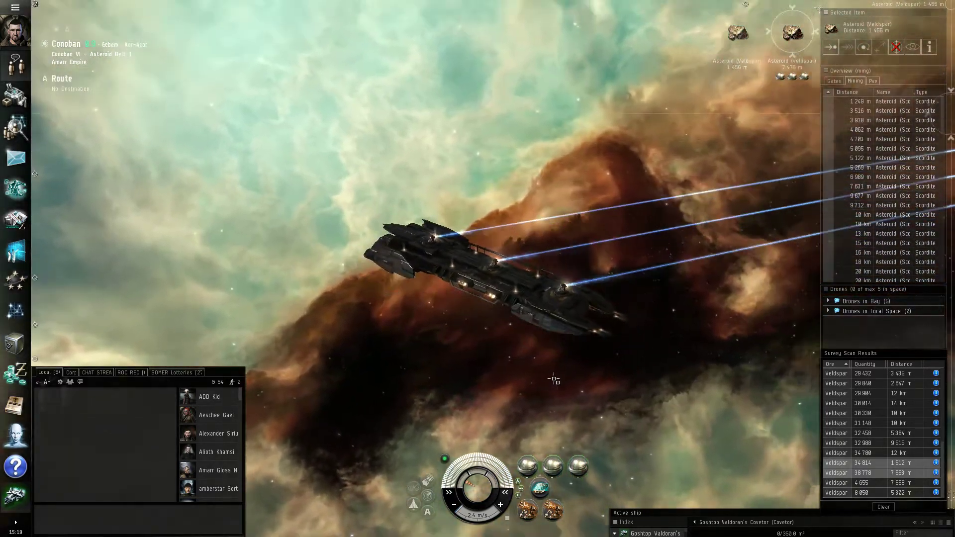
scroll(611, 368, down, 5)
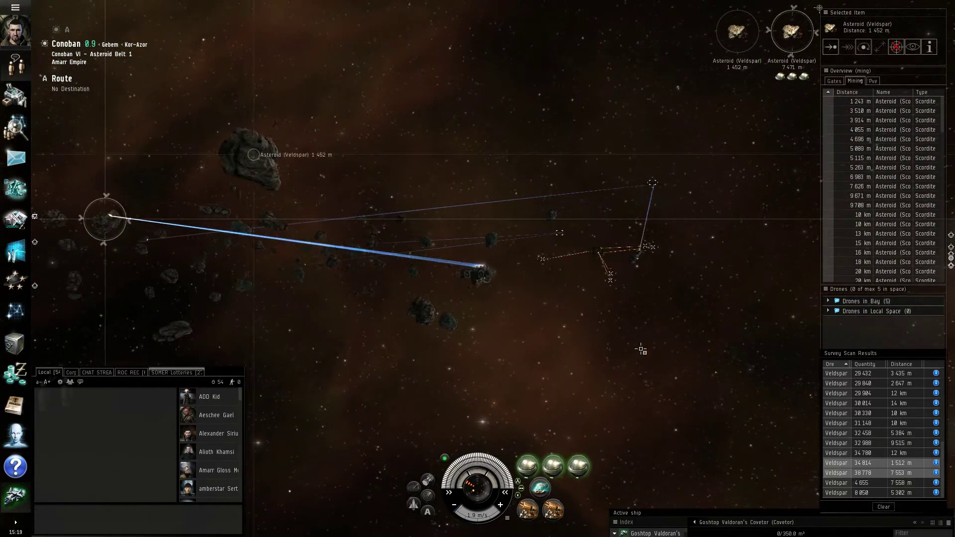
mouse_move(641, 349)
mouse_down()
mouse_move(697, 322)
mouse_move(557, 251)
mouse_move(727, 175)
mouse_up()
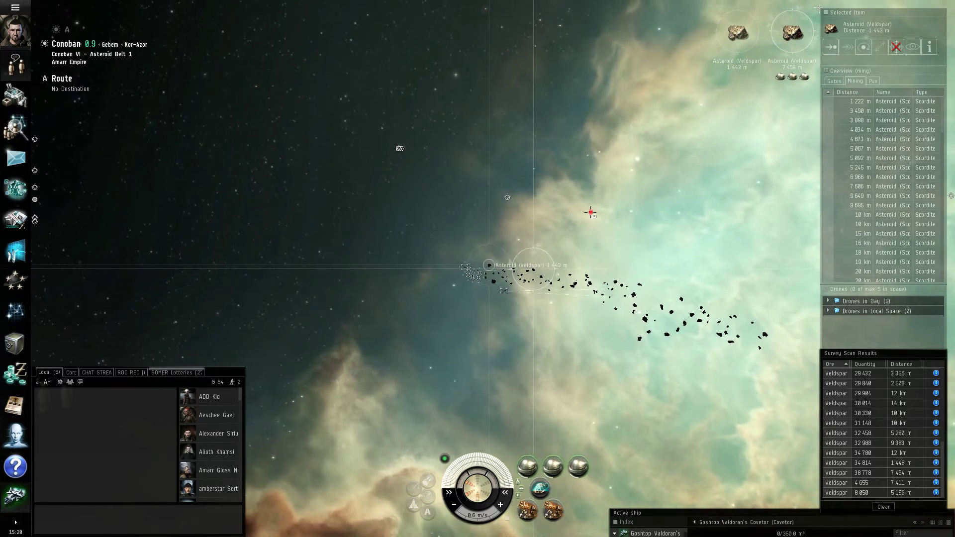
scroll(591, 214, up, 5)
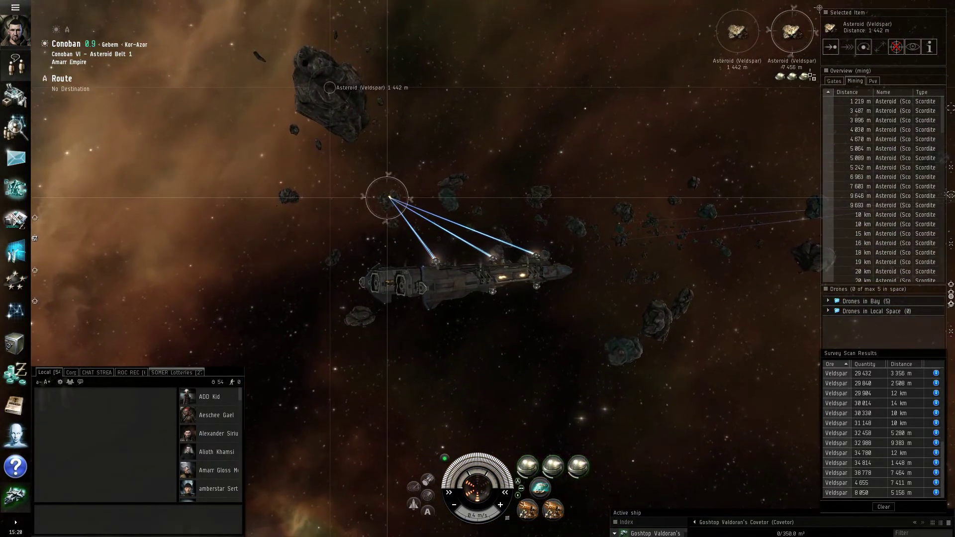
scroll(884, 404, up, 5)
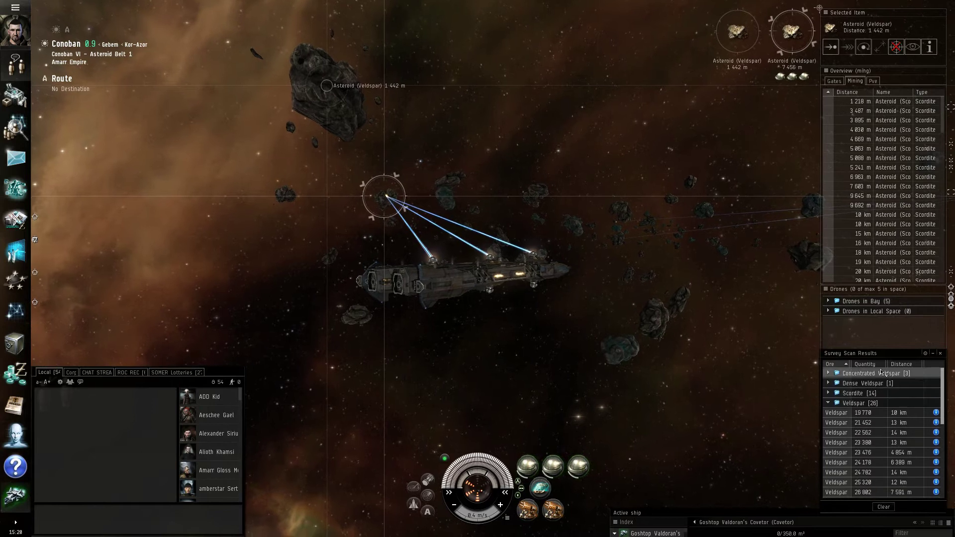
Expand and collapse the Scordite scan-results group, then enlarge the ship inventory window.
click(884, 404)
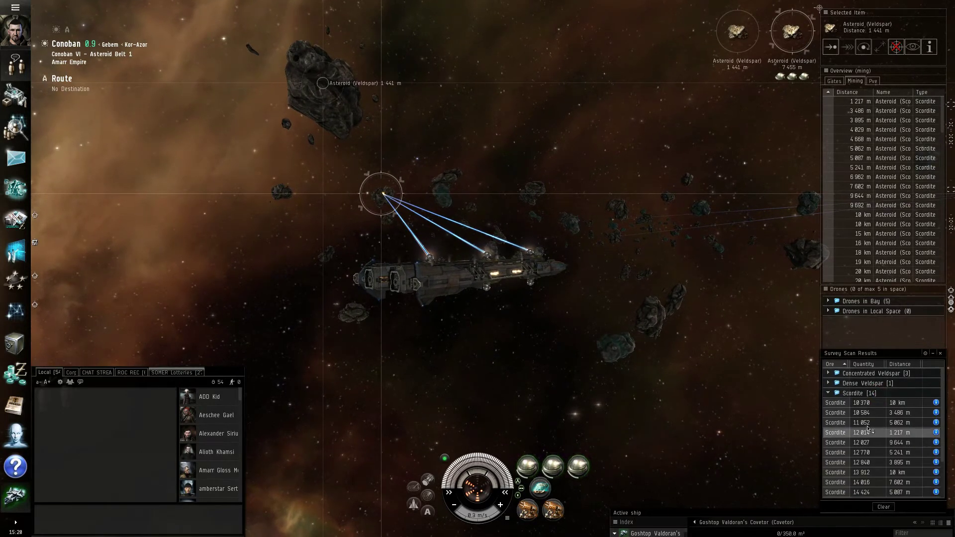
scroll(873, 484, down, 3)
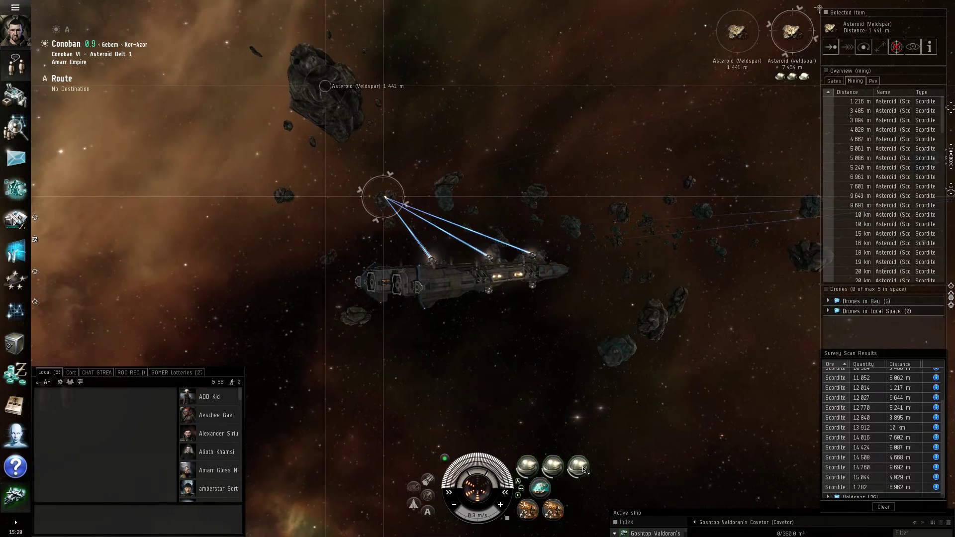
click(886, 379)
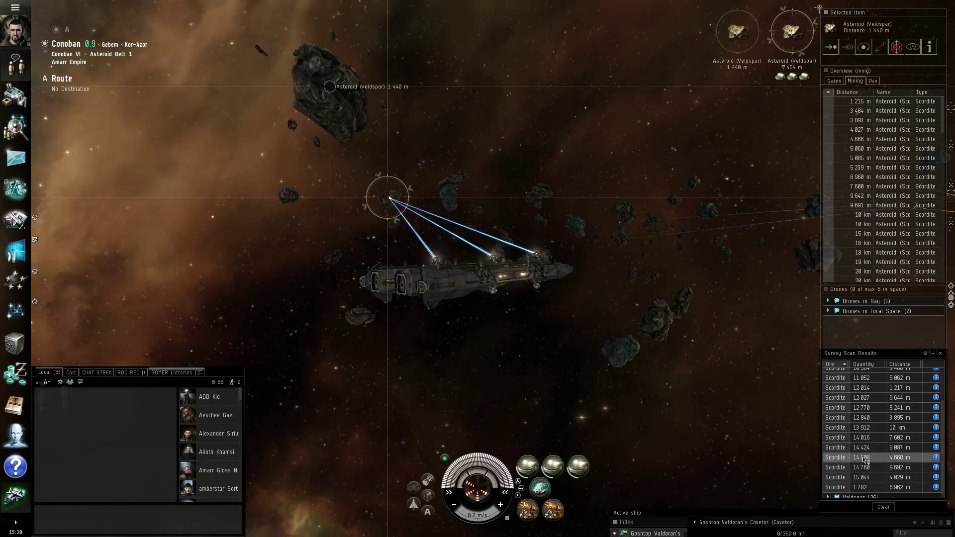
scroll(858, 433, up, 5)
click(856, 393)
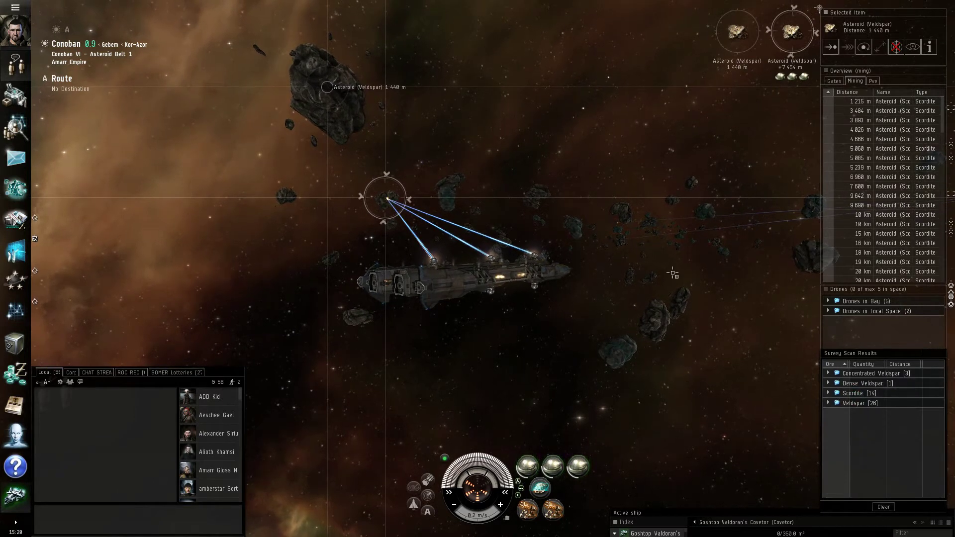
drag(673, 273, 648, 452)
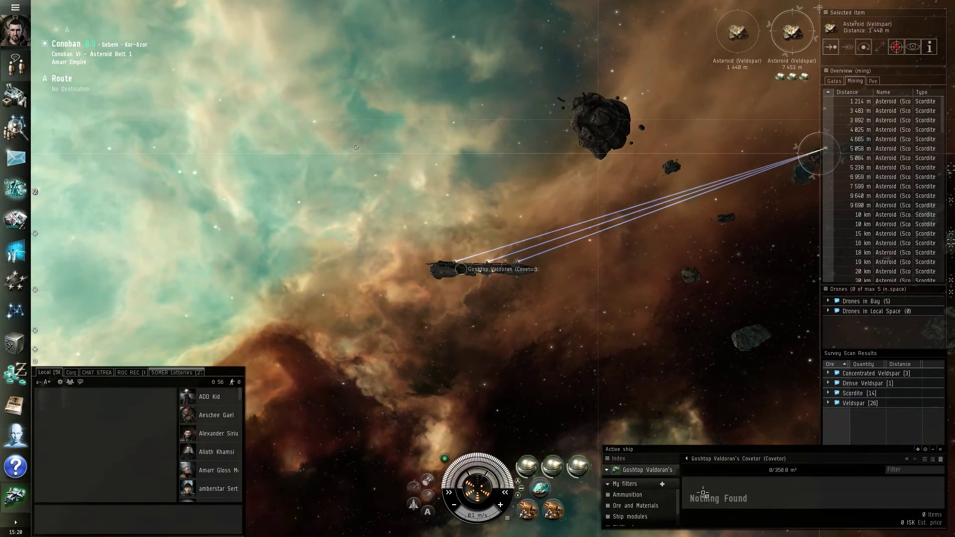
Collapse inventory filters to show the empty 7,000 m³ Ore Hold, orbiting around the Covetor.
click(607, 486)
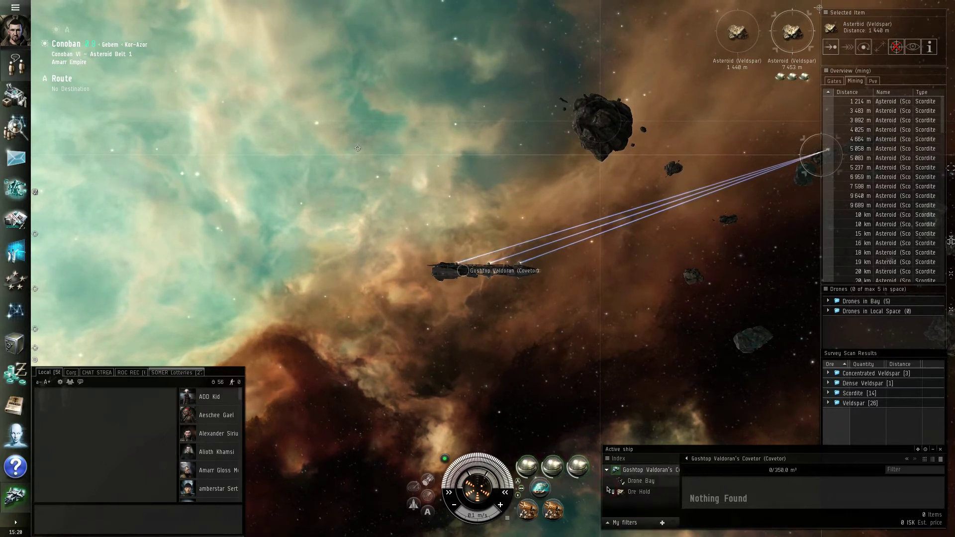
click(628, 493)
mouse_move(750, 351)
mouse_down()
mouse_move(767, 356)
mouse_move(678, 310)
mouse_move(739, 388)
mouse_up()
scroll(761, 350, up, 5)
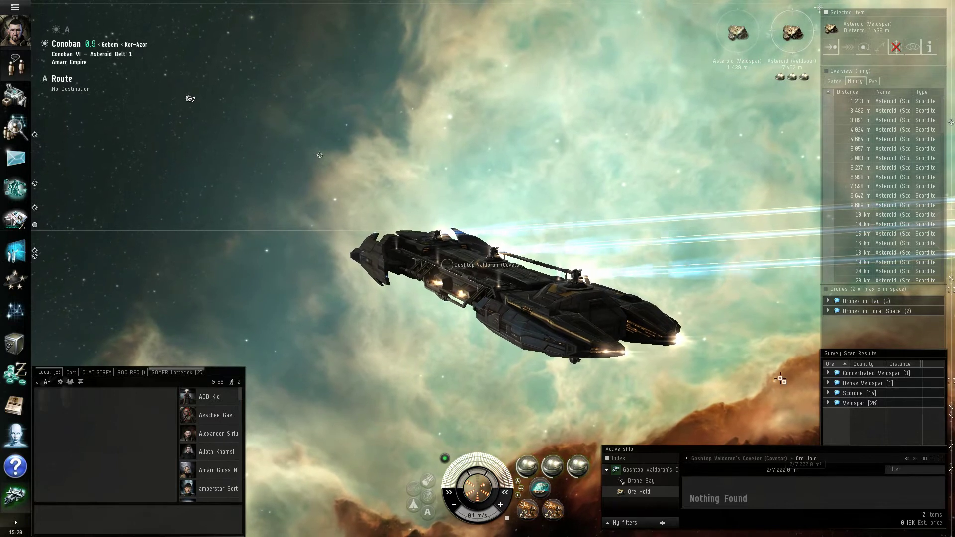
drag(704, 330, 742, 326)
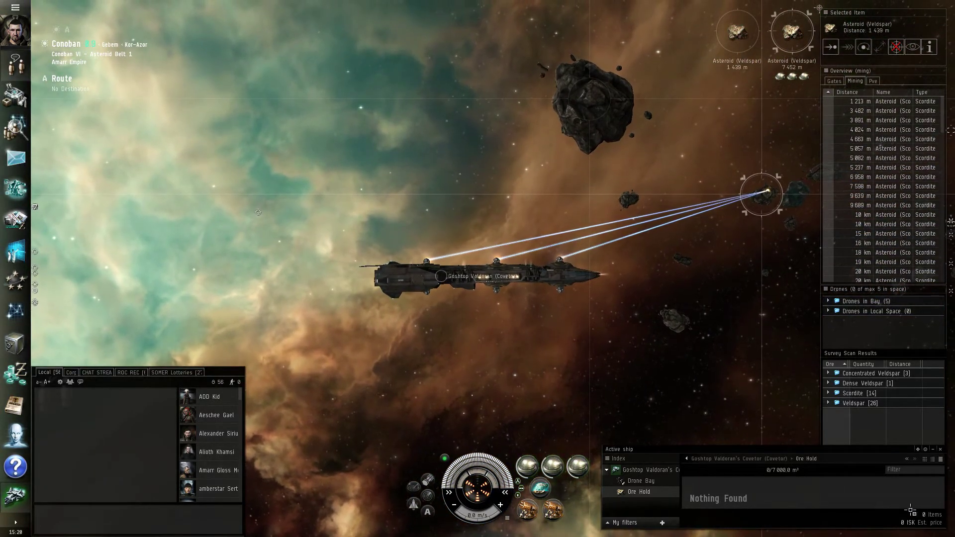
mouse_move(579, 342)
mouse_down()
mouse_move(523, 352)
mouse_move(552, 346)
mouse_up()
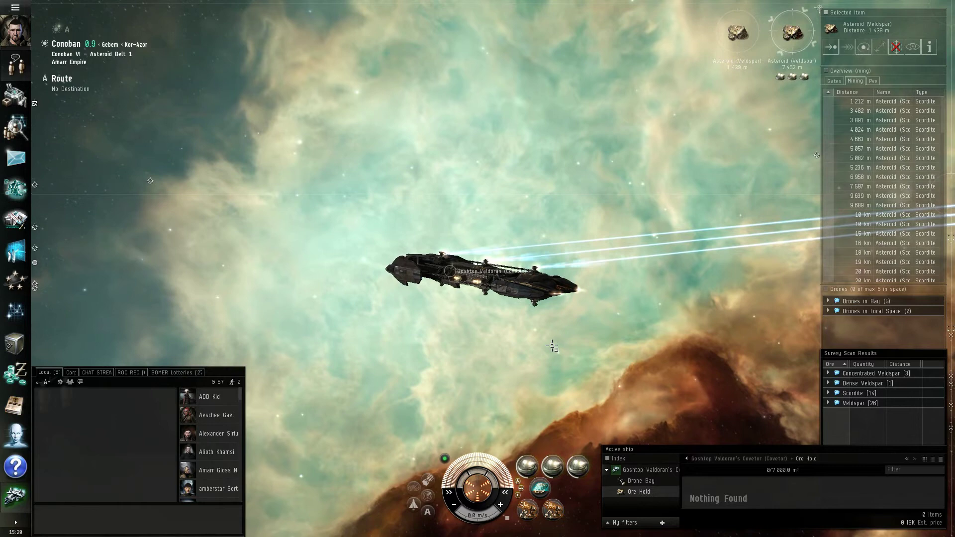
drag(547, 338, 602, 334)
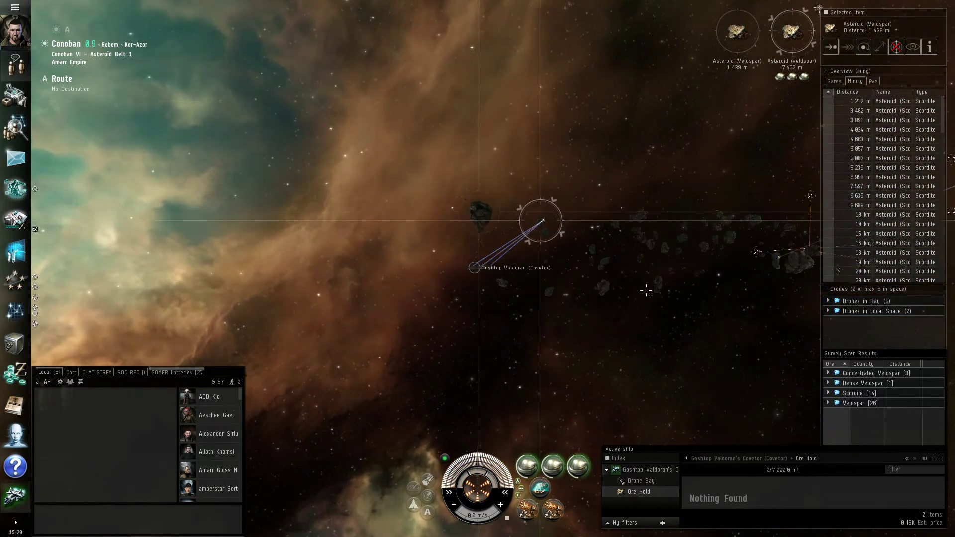
mouse_move(648, 291)
mouse_down()
mouse_move(678, 256)
mouse_move(659, 224)
mouse_move(692, 218)
mouse_move(657, 225)
mouse_up()
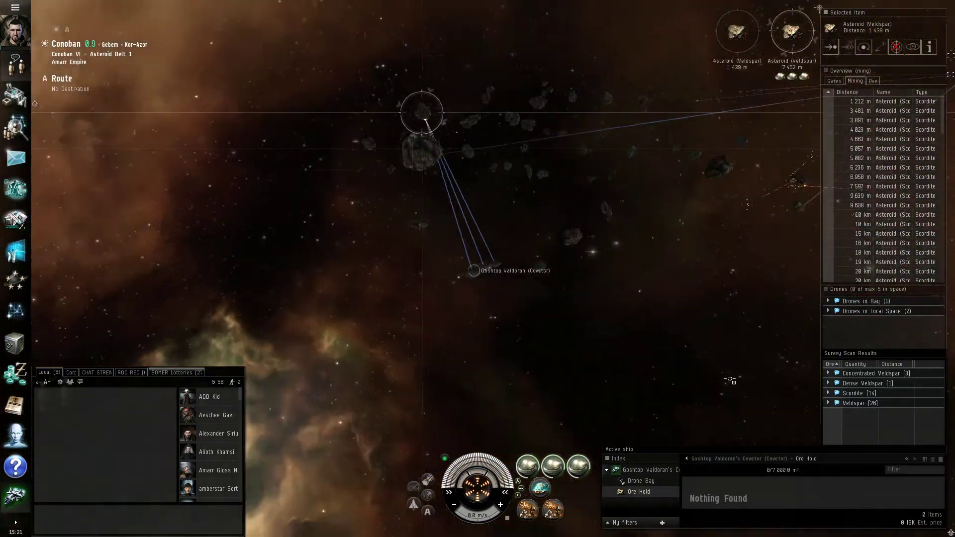
Lock the Veldspar rock 3,345 m away, start a second strip miner (F2), and fill the hold.
click(853, 393)
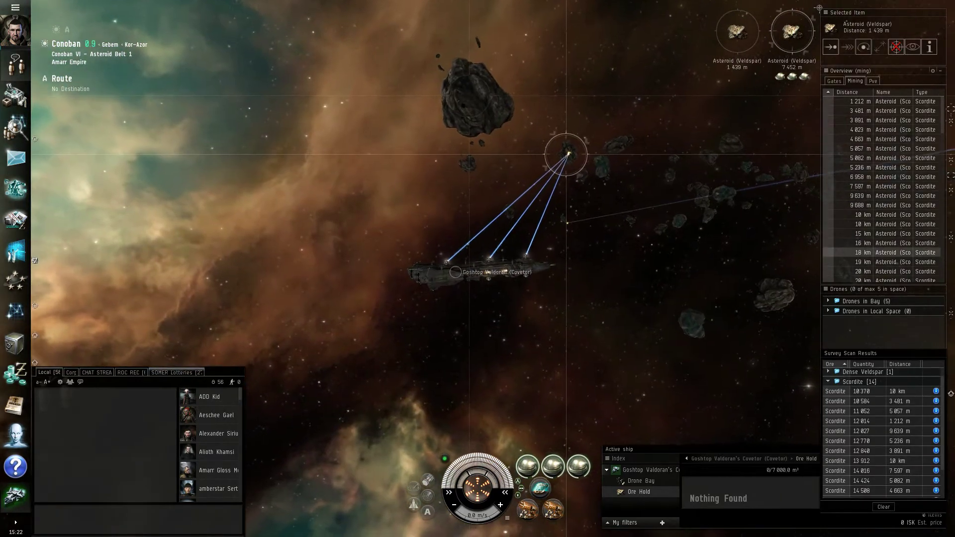
drag(746, 314, 650, 313)
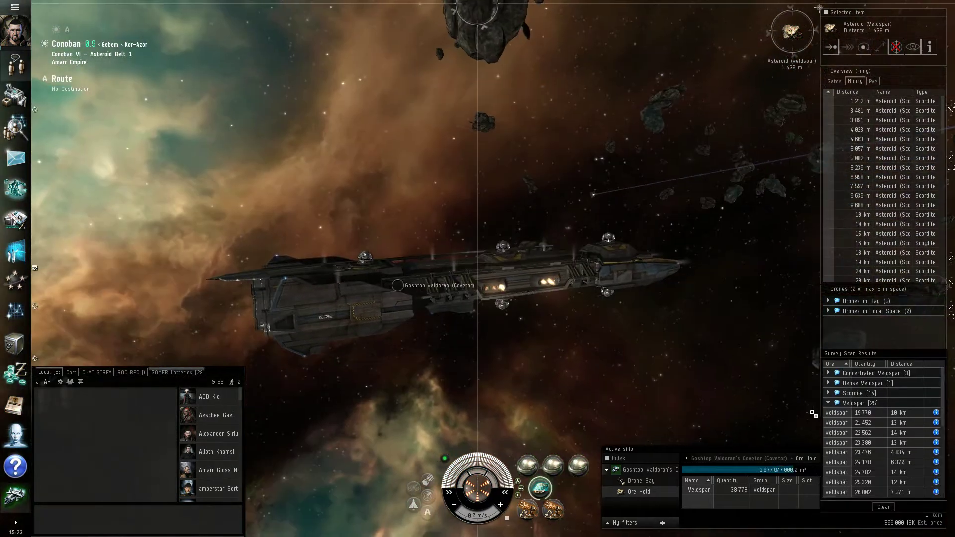
scroll(881, 447, down, 3)
ctrl+click(843, 488)
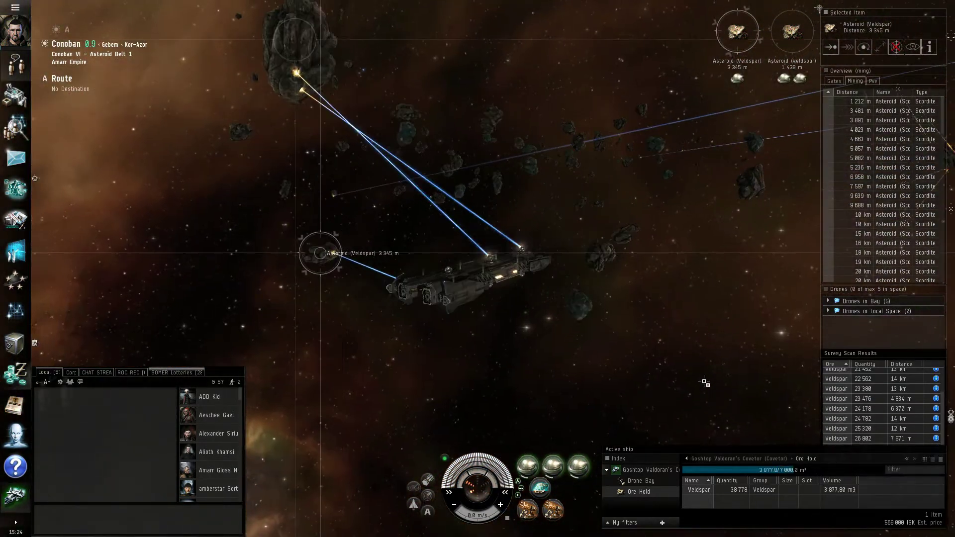
scroll(366, 282, up, 5)
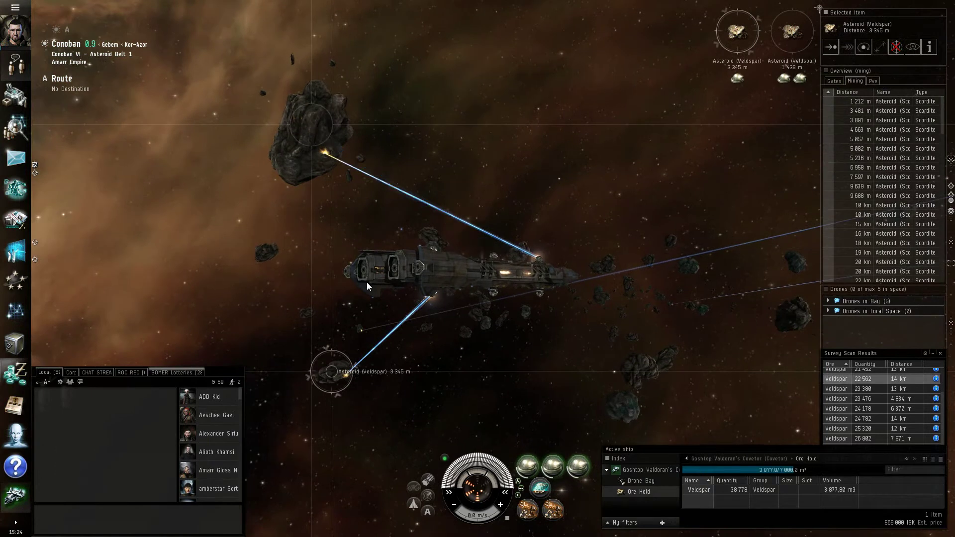
key(F2)
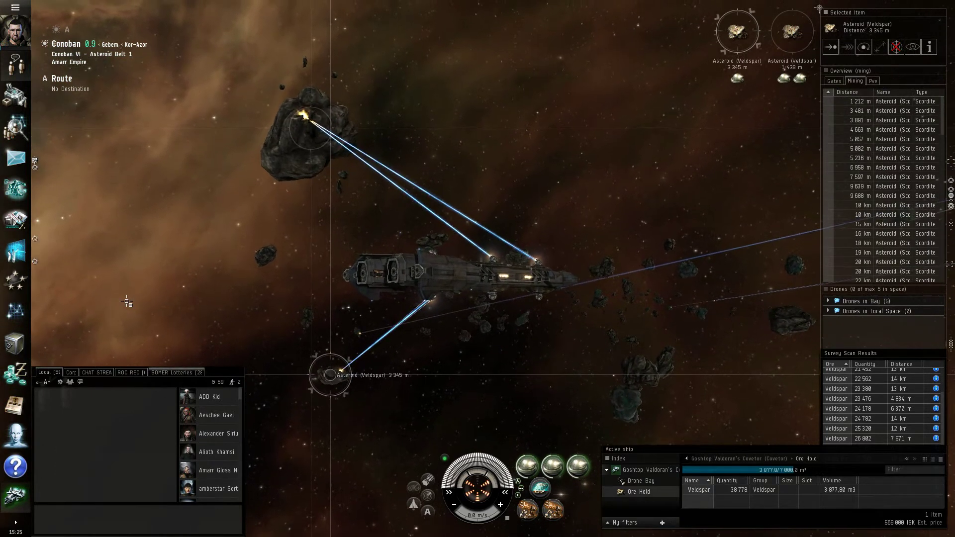
drag(128, 301, 240, 270)
scroll(240, 269, down, 10)
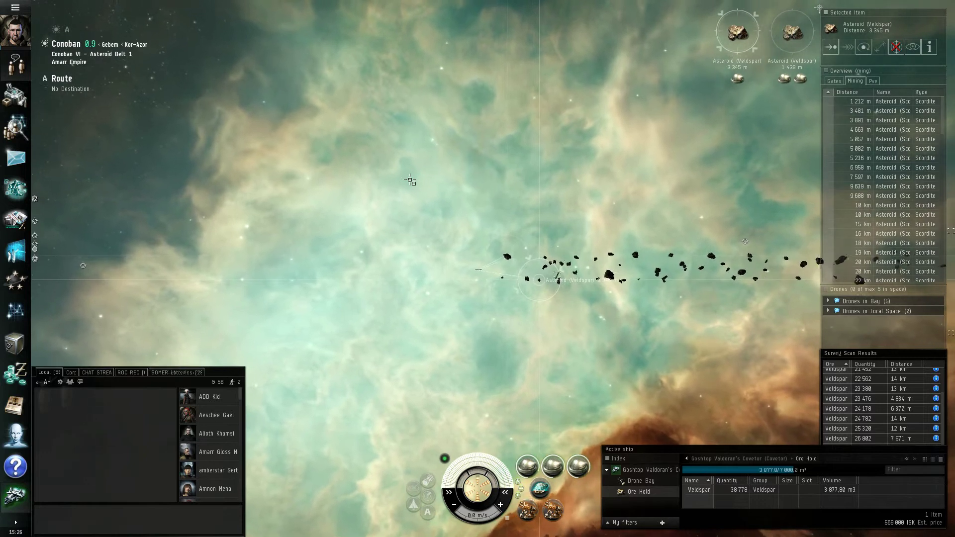
scroll(407, 187, up, 10)
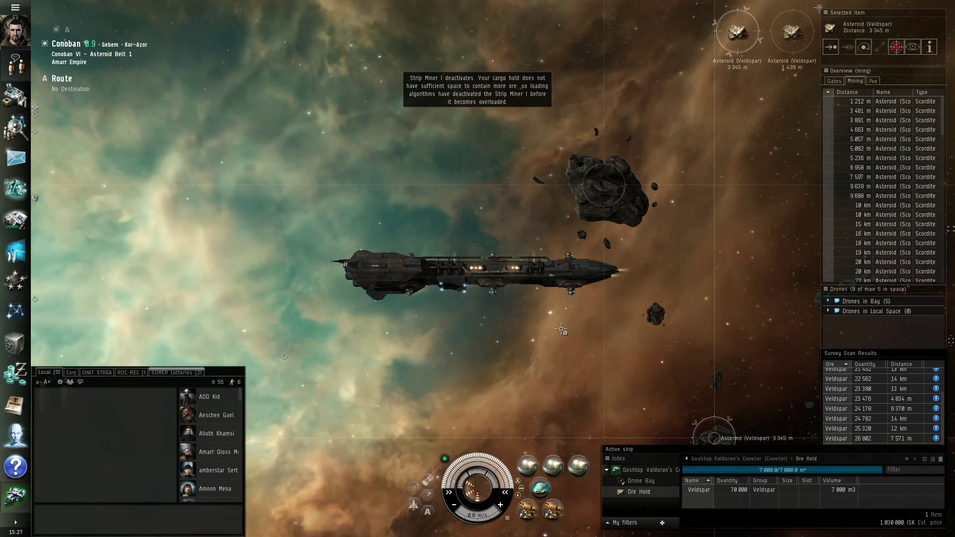
drag(561, 331, 562, 299)
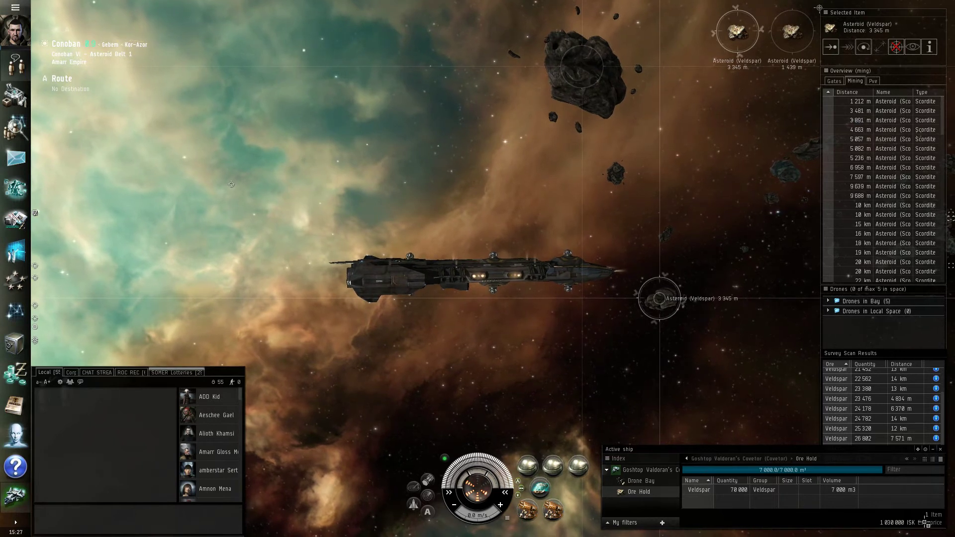
drag(732, 366, 682, 284)
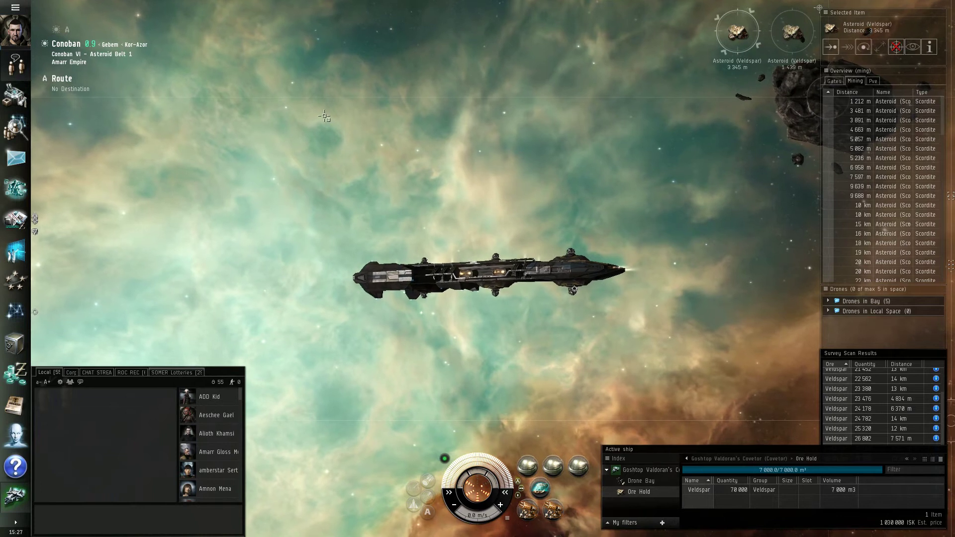
drag(325, 118, 314, 127)
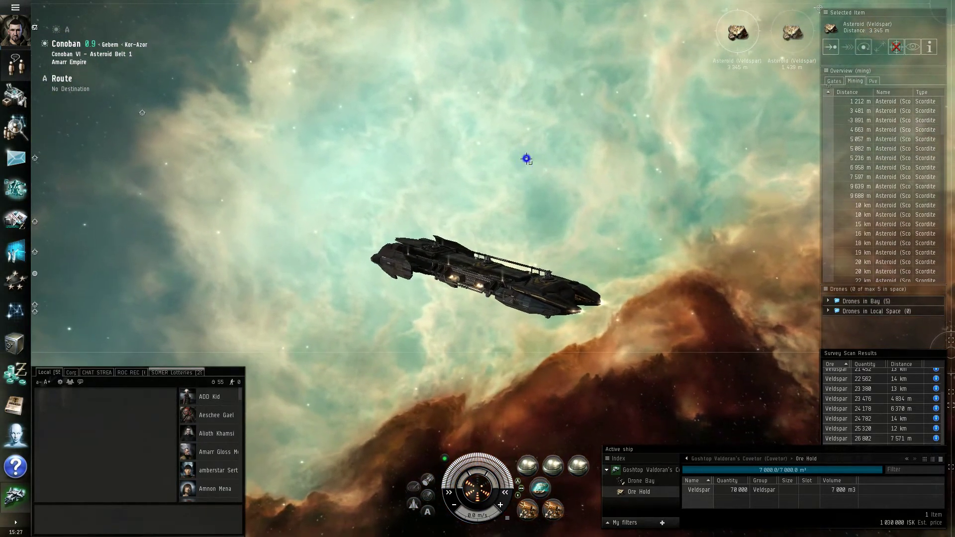
Send the full Covetor to dock at Hedion University, orbiting the camera as it warps.
right_click(529, 159)
mouse_move(548, 211)
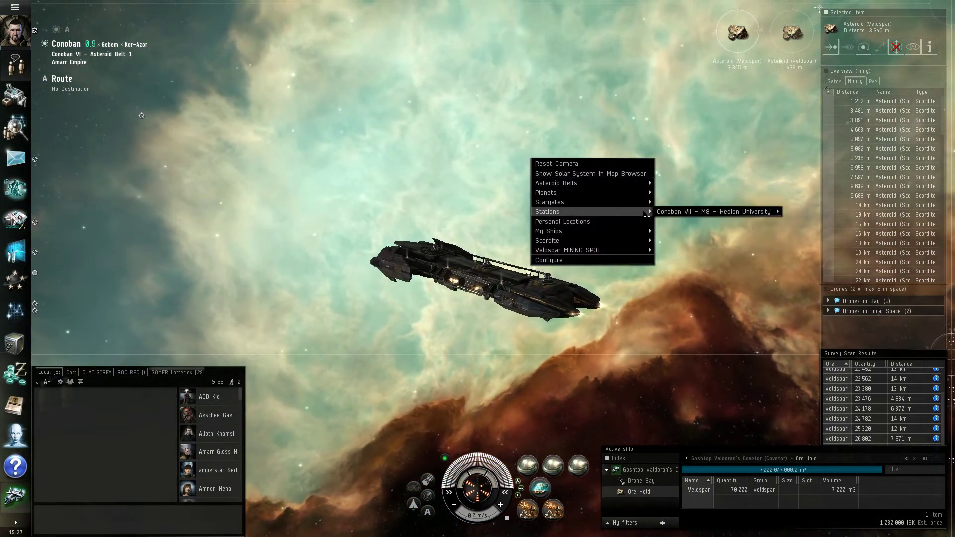
mouse_move(713, 212)
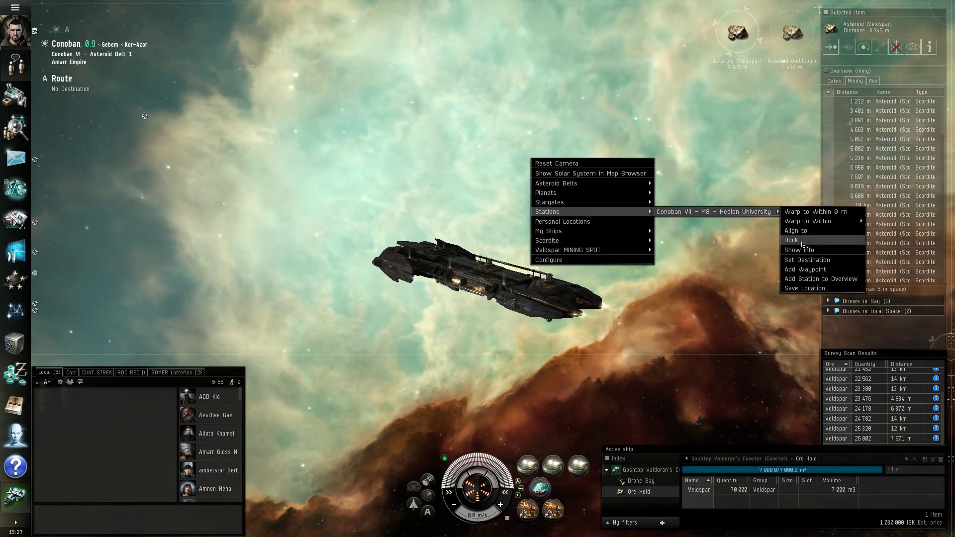
click(802, 240)
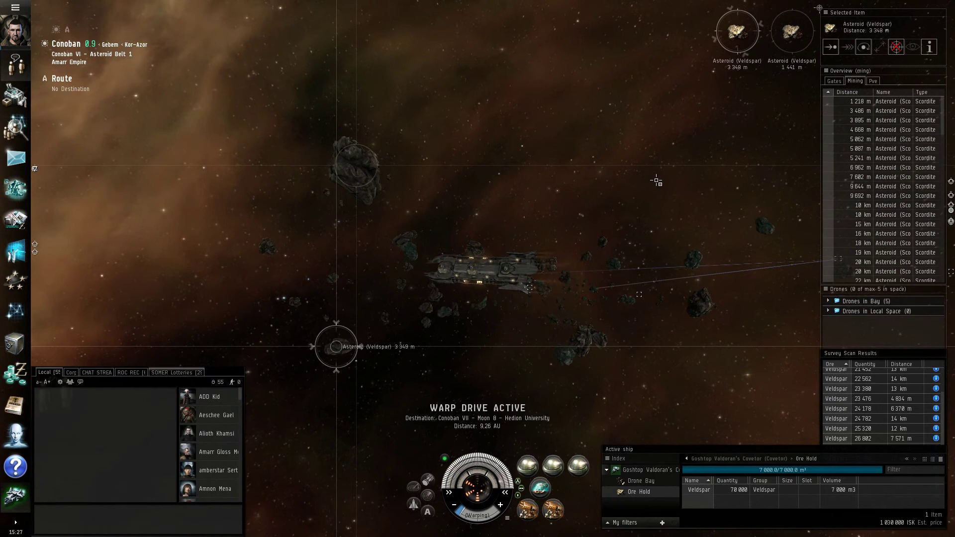
click(669, 176)
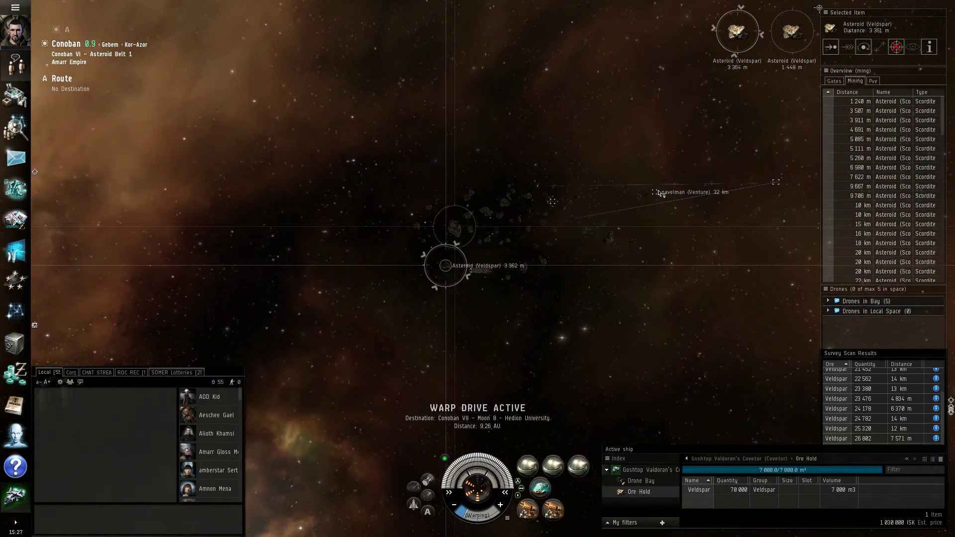
double_click(620, 192)
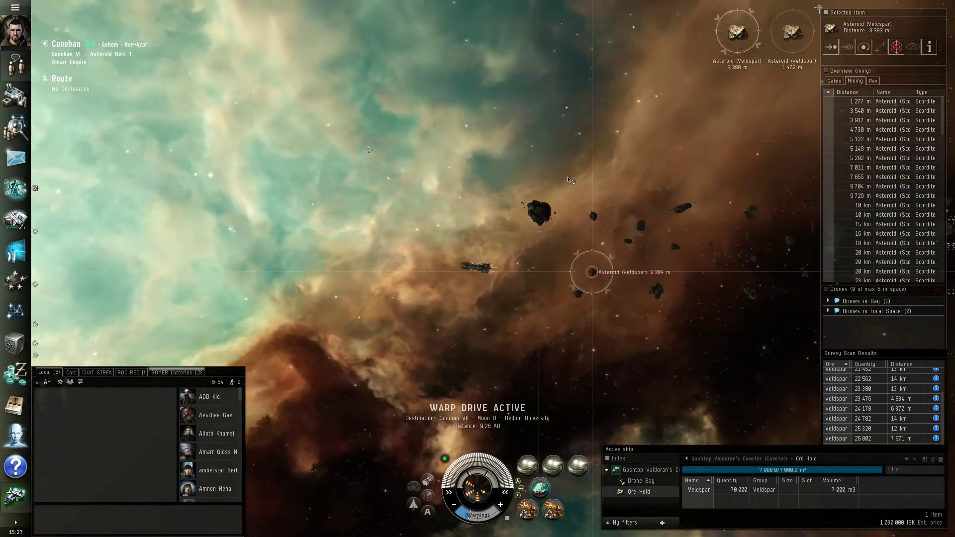
scroll(551, 211, up, 5)
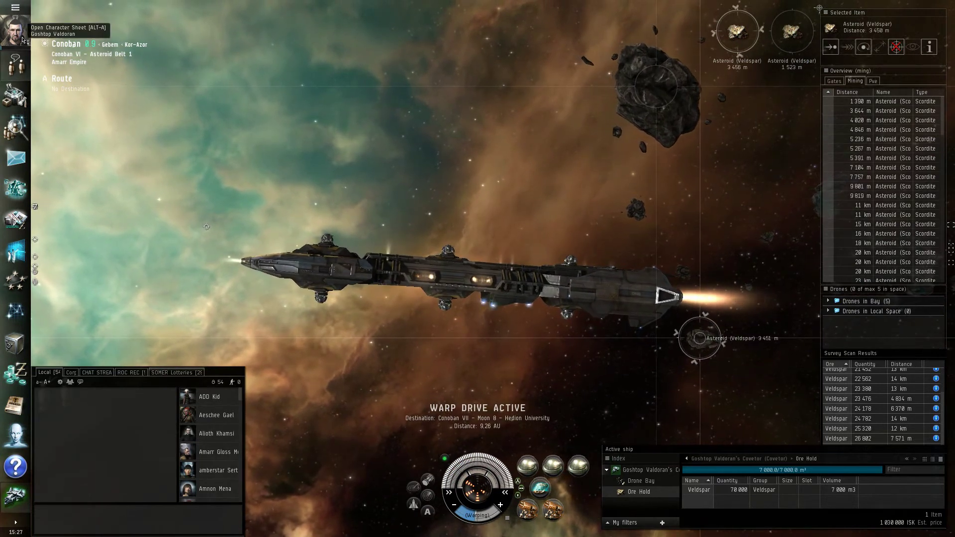
drag(187, 112, 281, 87)
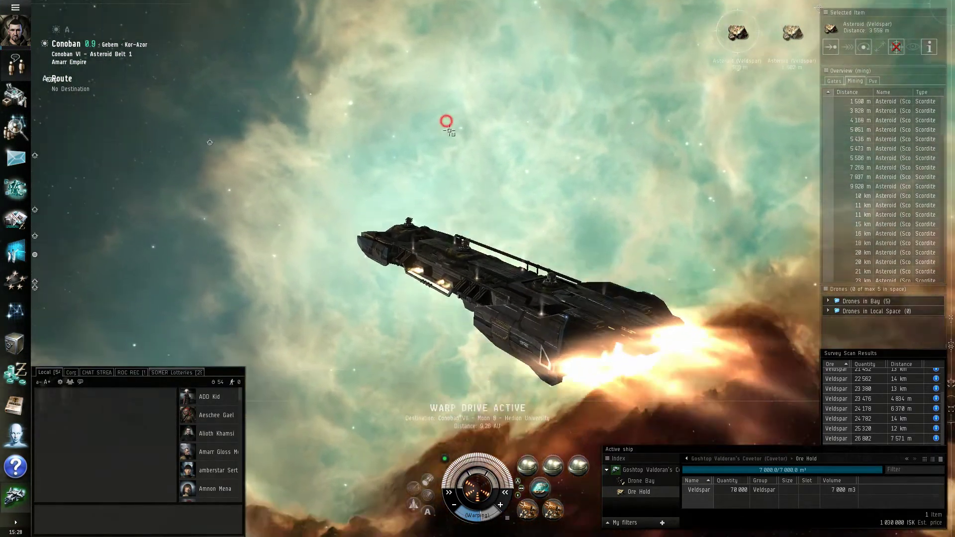
drag(448, 121, 495, 255)
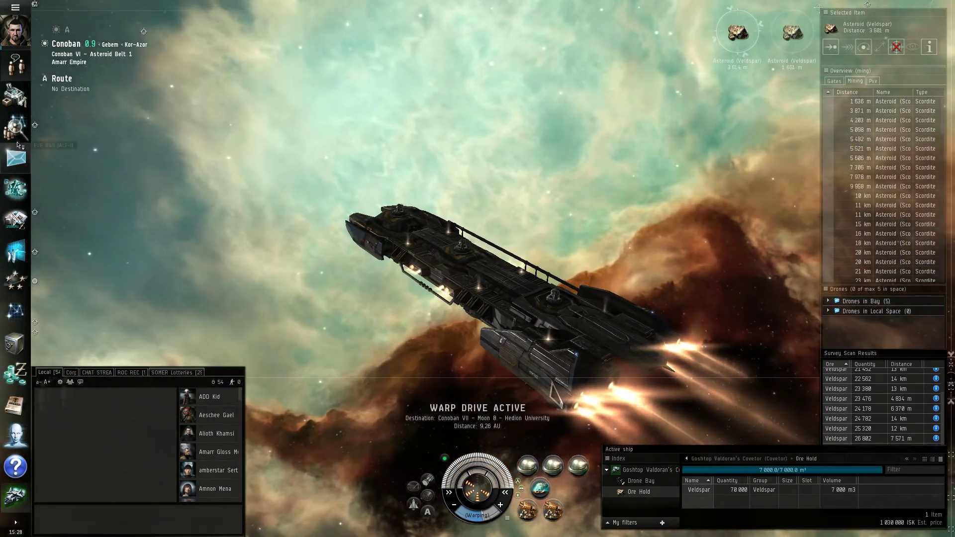
right_click(455, 265)
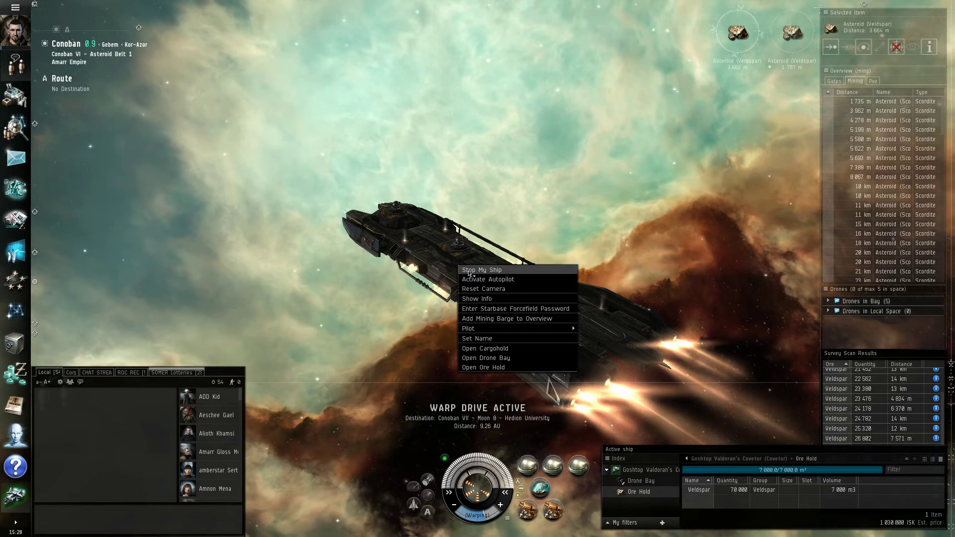
click(471, 299)
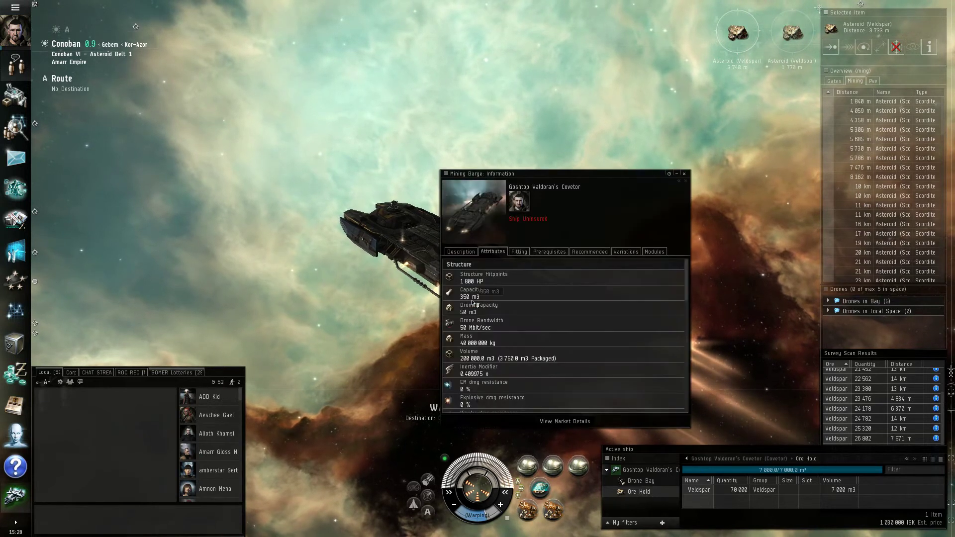
click(517, 253)
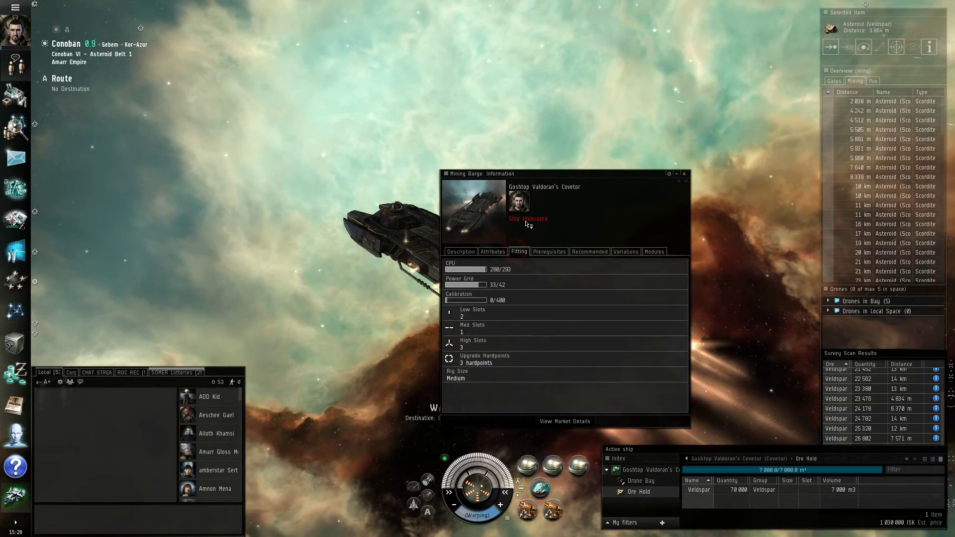
click(15, 30)
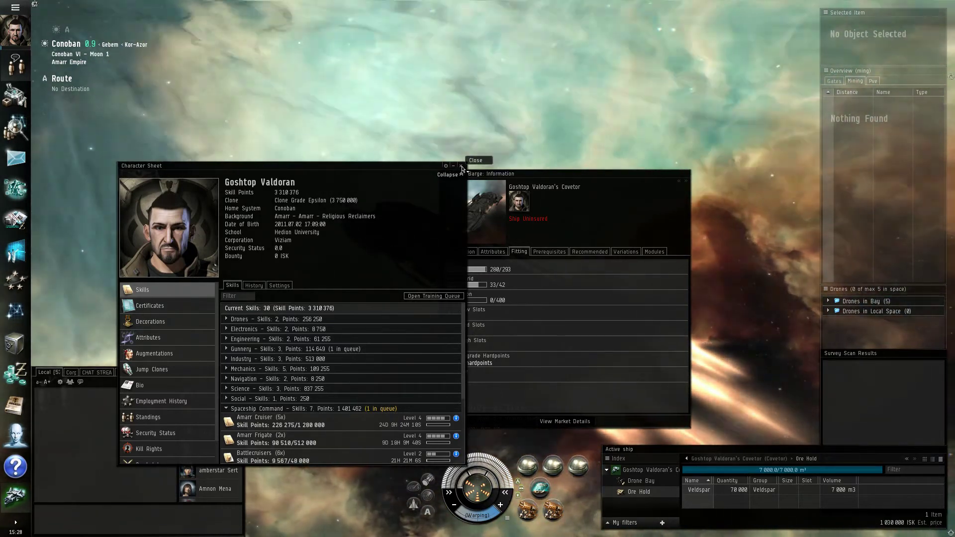
click(462, 169)
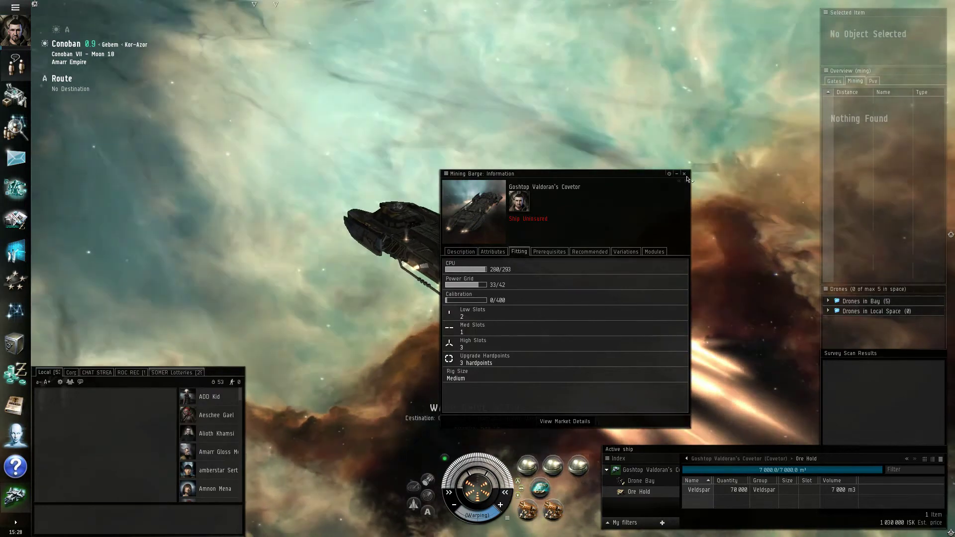
click(684, 173)
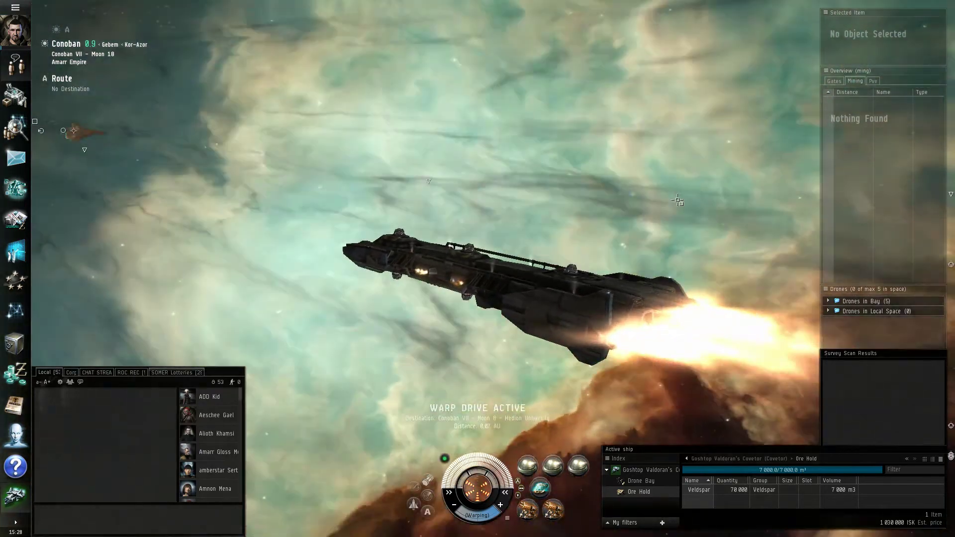
Orbit the camera around the Covetor while it finishes warping and docks at Hedion University.
mouse_move(678, 200)
mouse_down()
mouse_move(615, 290)
mouse_move(612, 195)
mouse_move(606, 210)
mouse_up()
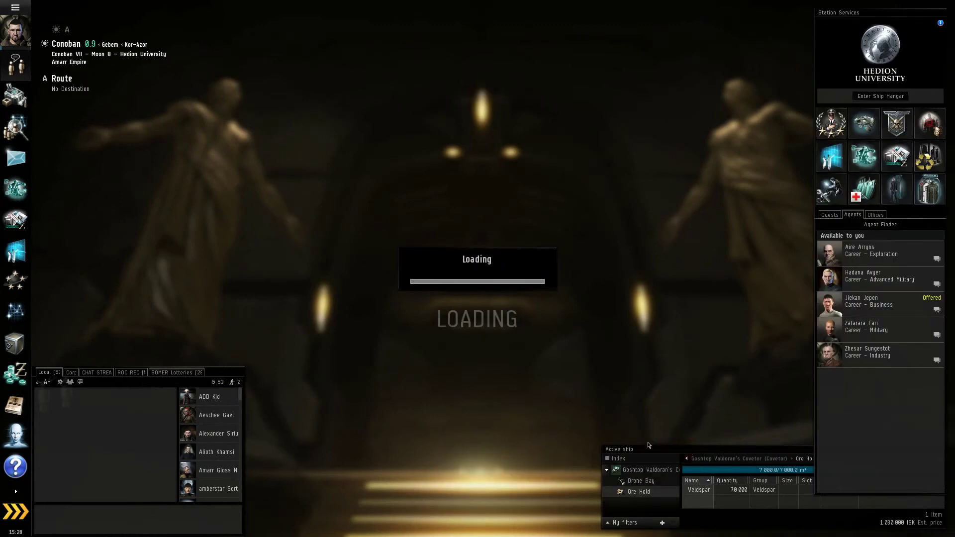
Arrange the ship inventory and item hangar (Alt+G) windows, then move the Veldspar into the hangar.
drag(649, 446, 455, 157)
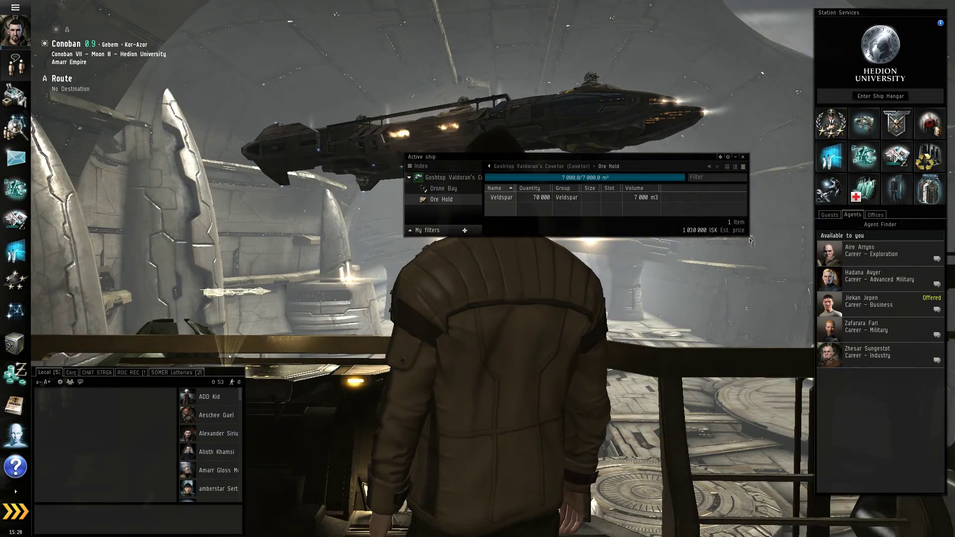
drag(751, 241, 678, 395)
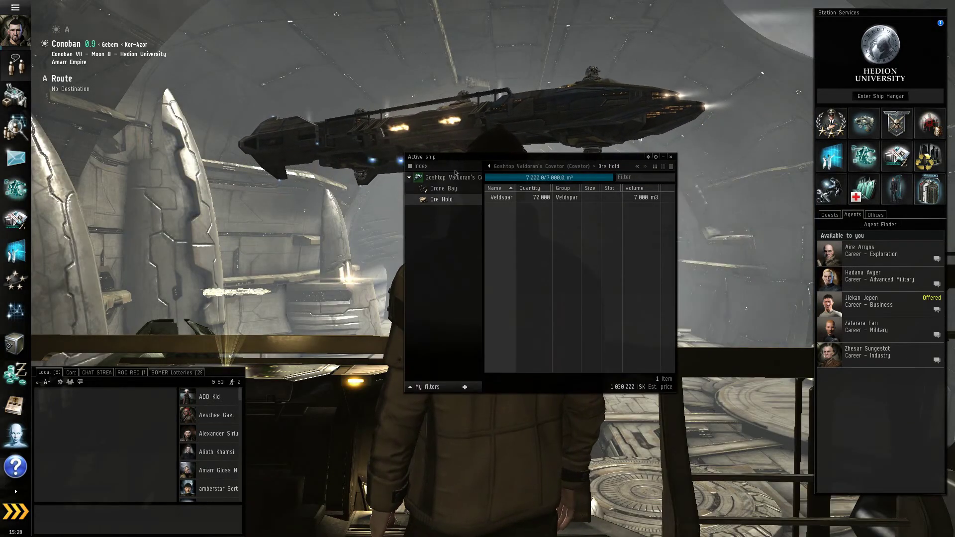
key(alt+g)
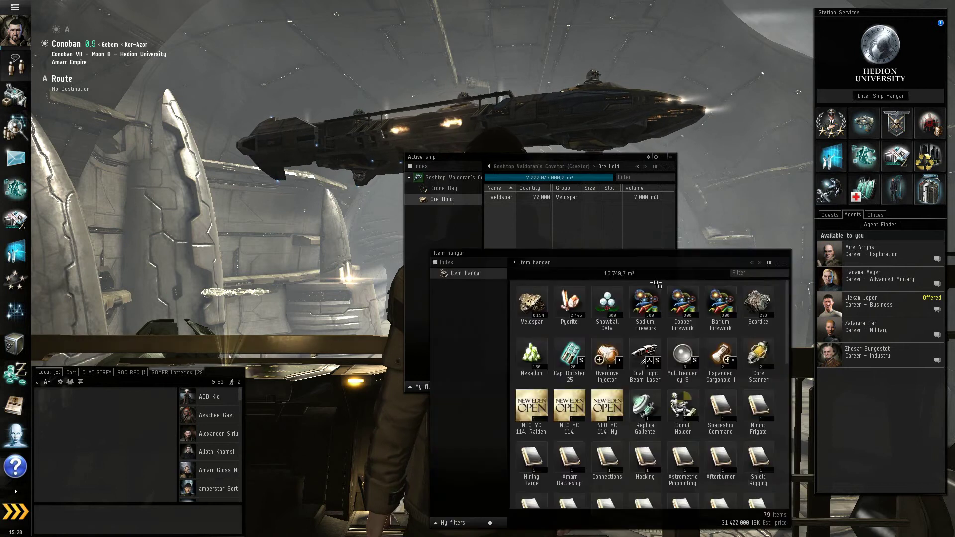
mouse_move(603, 246)
mouse_down()
mouse_move(283, 137)
mouse_move(210, 77)
mouse_up()
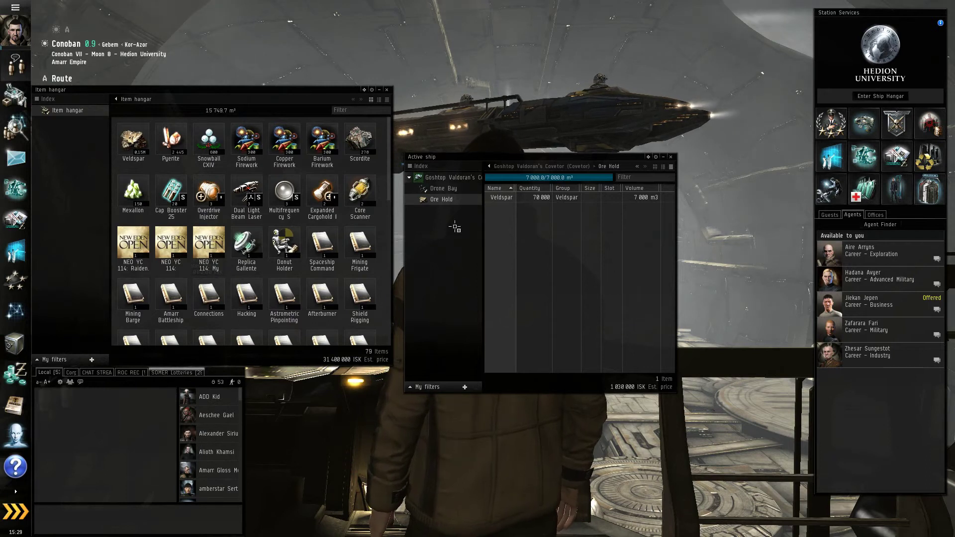
drag(501, 197, 130, 129)
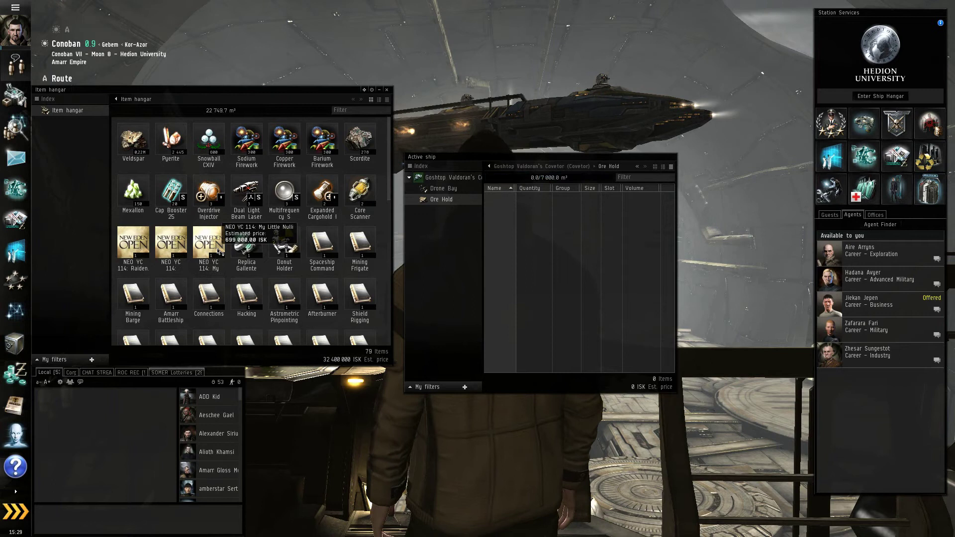
Sell all 221,196 Veldspar units at 12.77 ISK each after checking the wallet balance.
right_click(132, 134)
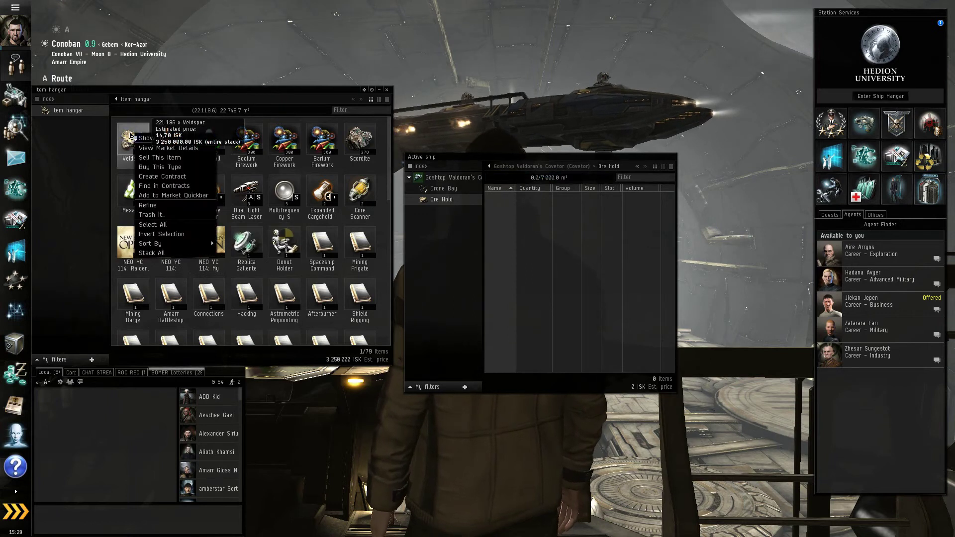
click(160, 157)
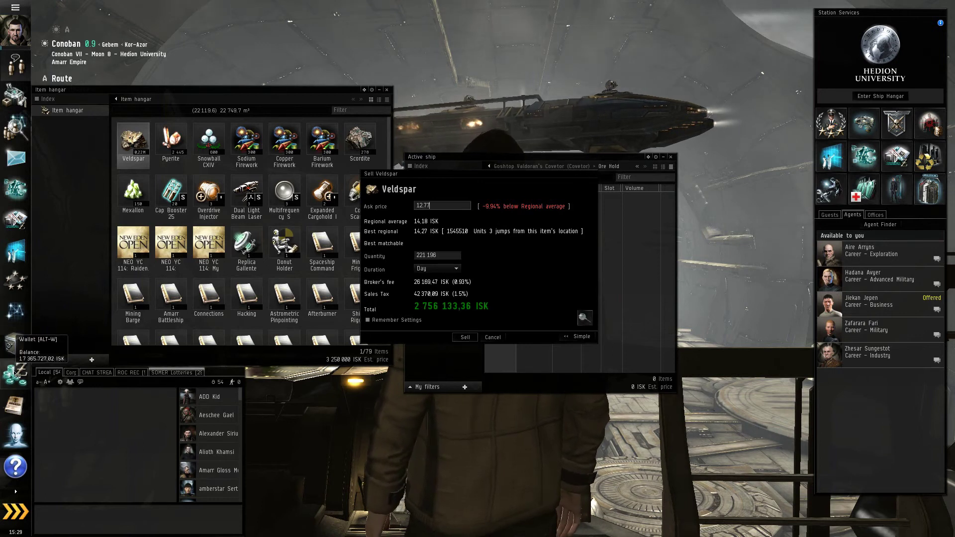
click(14, 349)
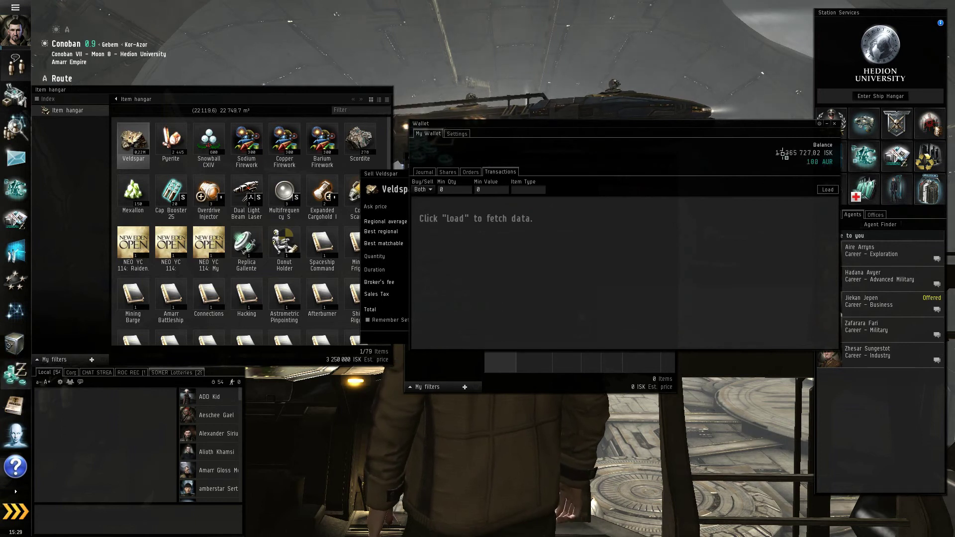
click(833, 123)
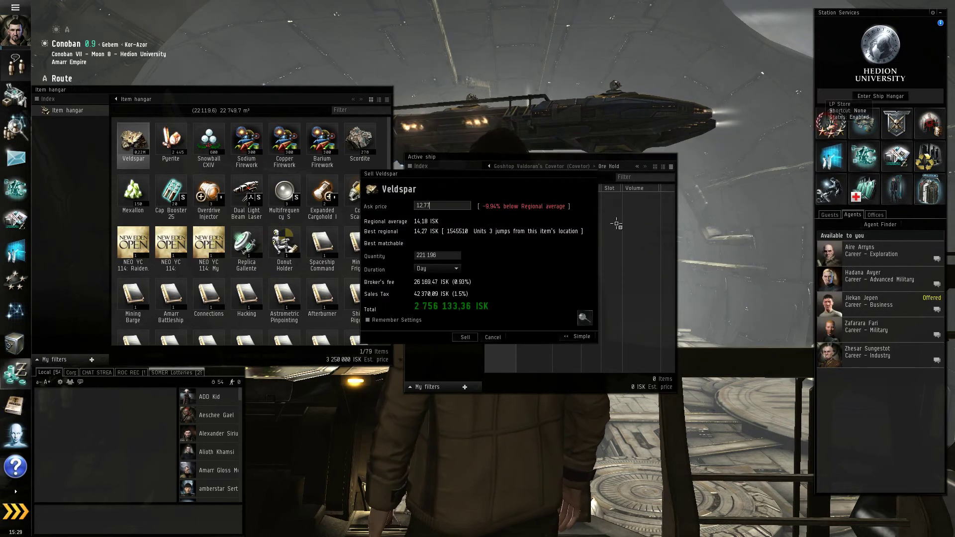
click(465, 337)
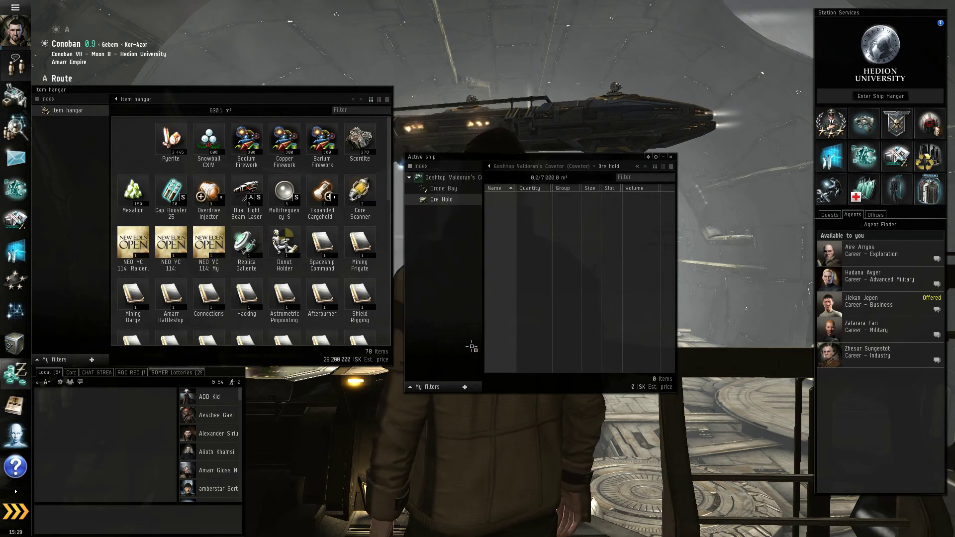
click(15, 386)
mouse_move(15, 371)
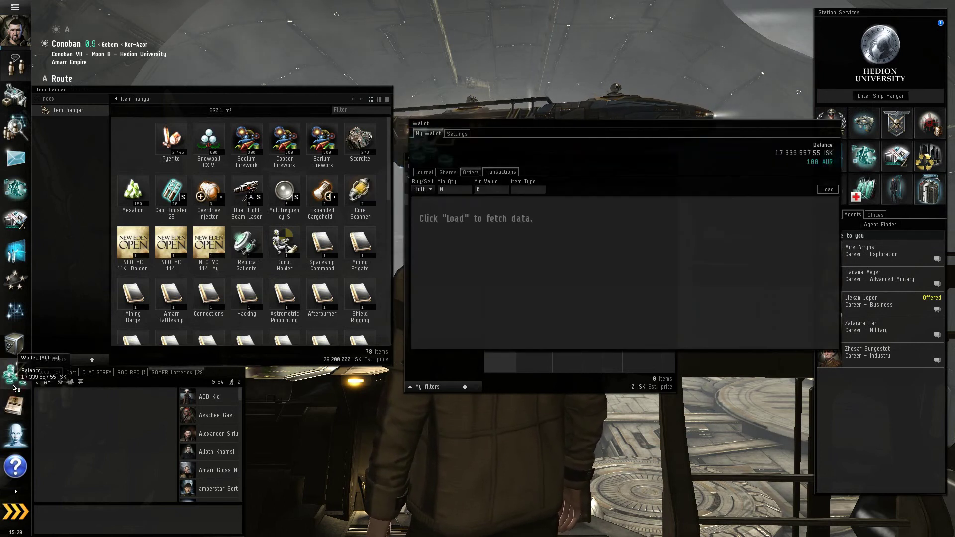
click(15, 377)
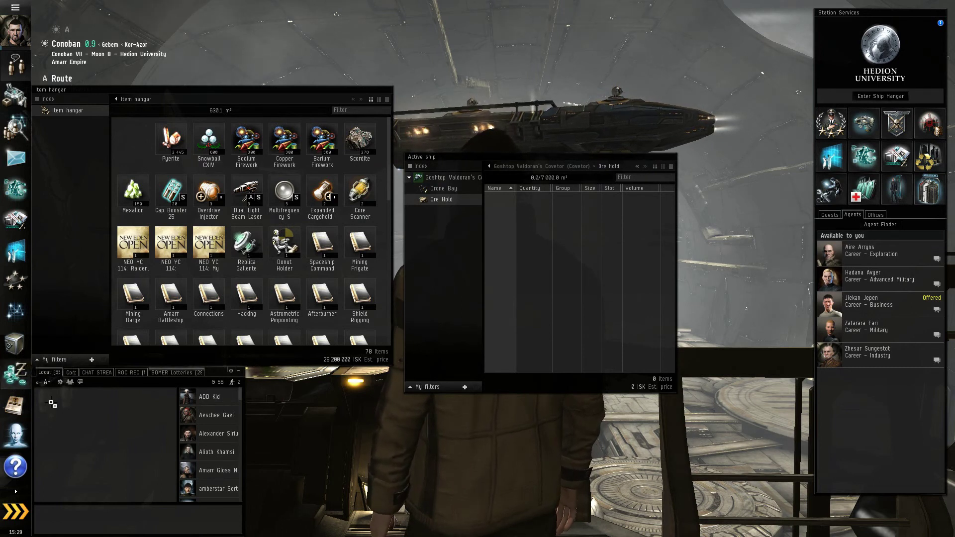
click(14, 373)
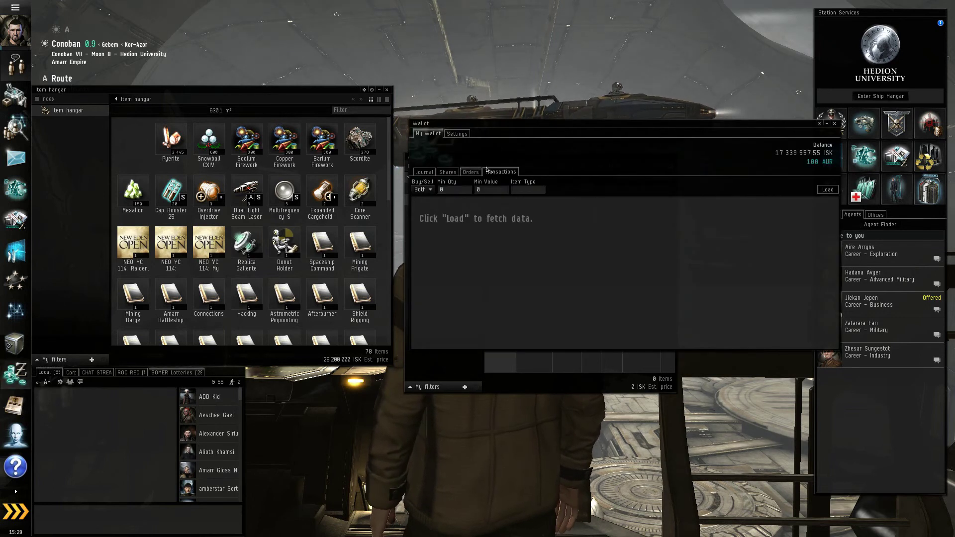
click(471, 172)
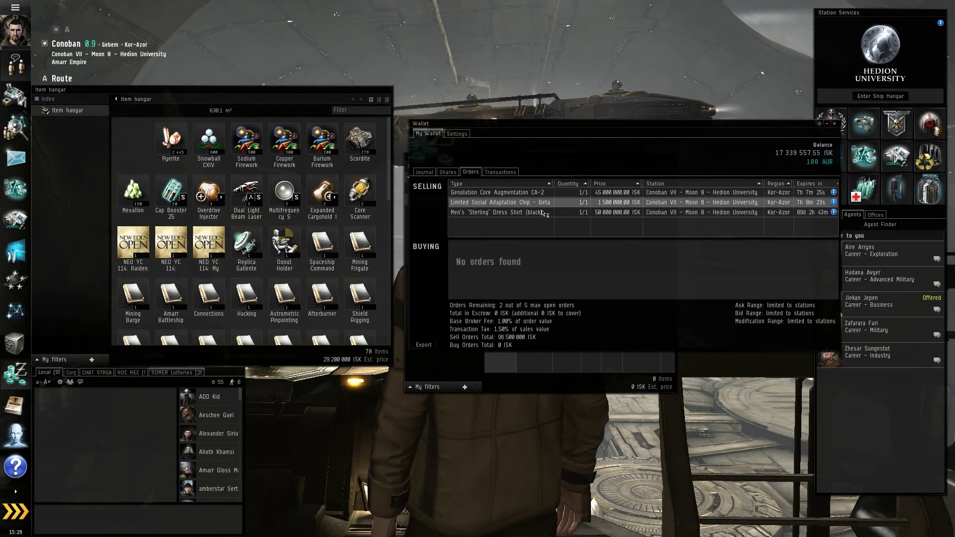
click(426, 173)
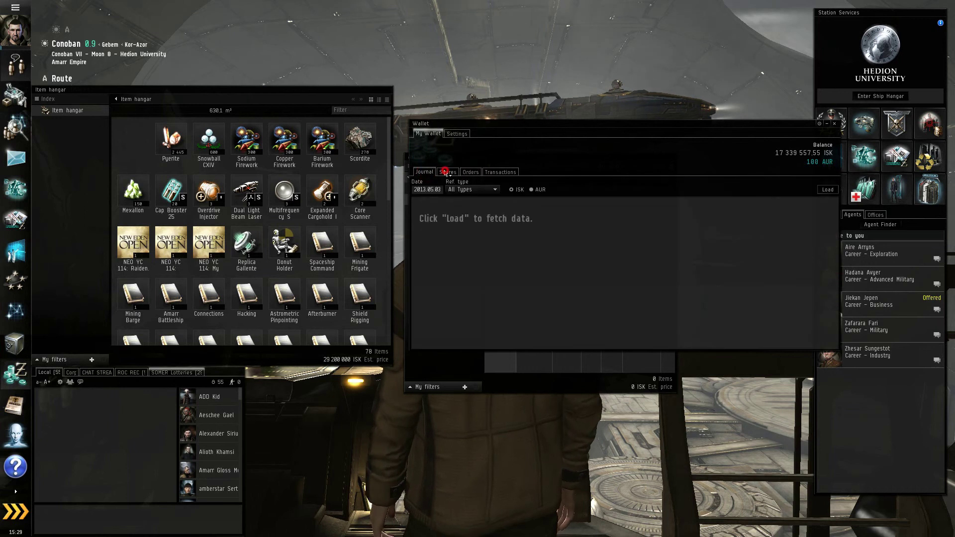
click(447, 173)
click(425, 172)
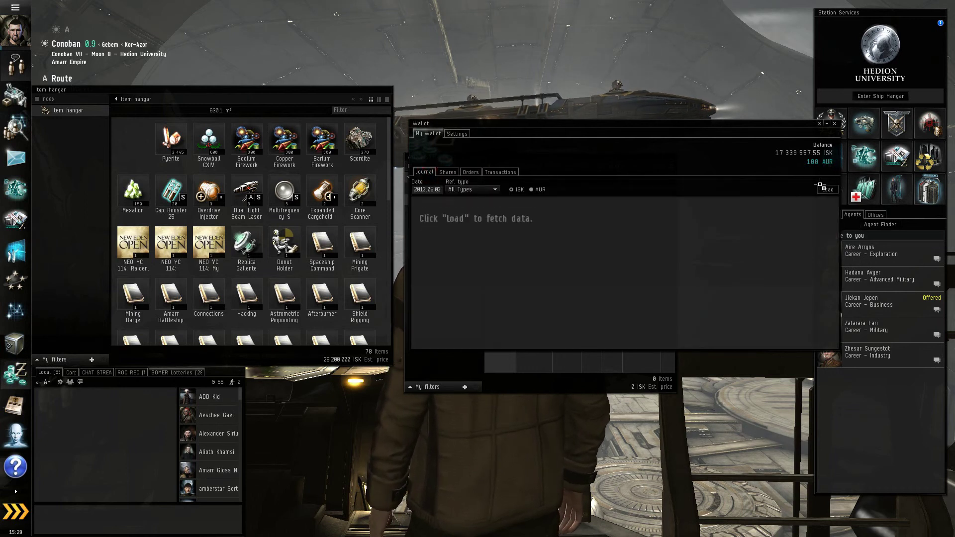
click(824, 188)
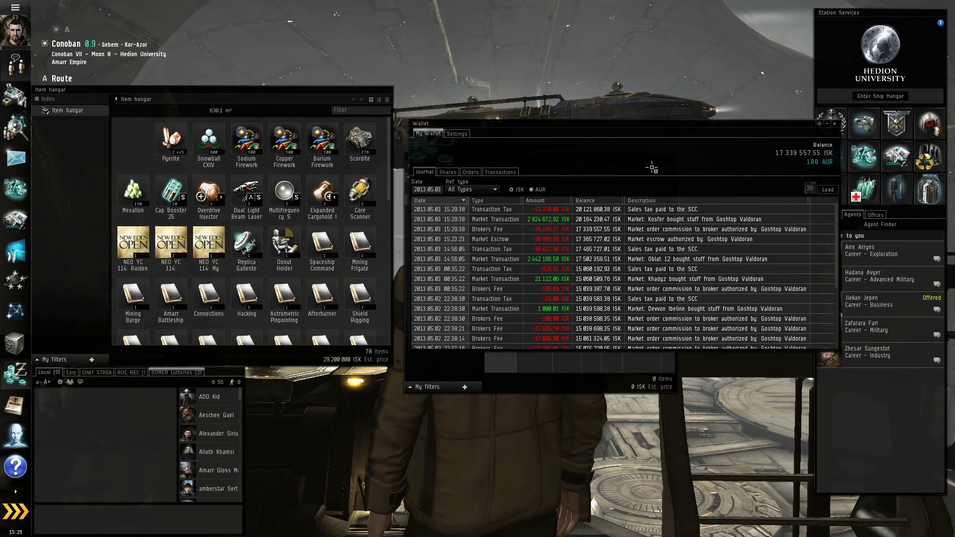
click(834, 125)
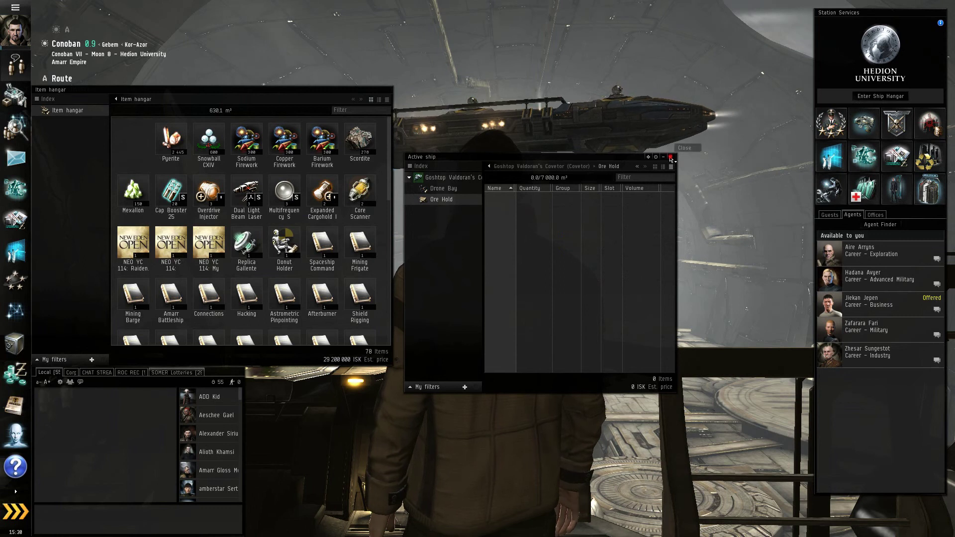
Close the empty ore hold window and move the item hangar window to the bottom-right.
click(671, 159)
scroll(335, 225, down, 1)
scroll(351, 186, down, 2)
scroll(363, 143, down, 2)
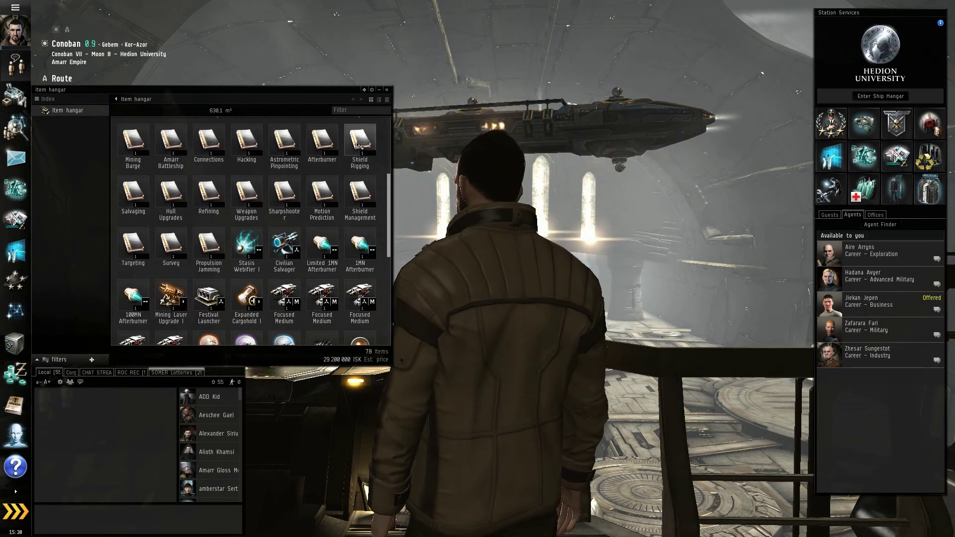
mouse_move(317, 98)
mouse_down()
mouse_move(718, 273)
mouse_move(741, 267)
mouse_move(736, 260)
mouse_up()
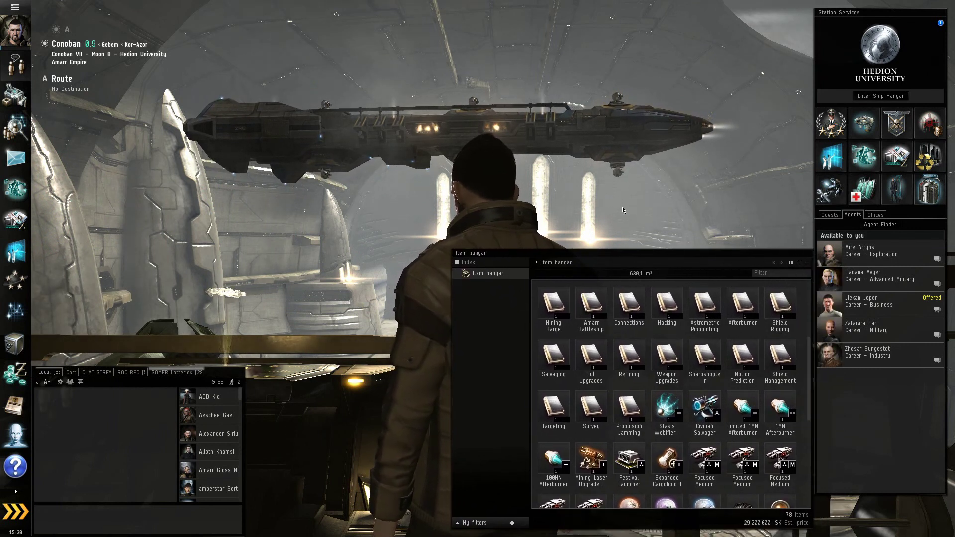